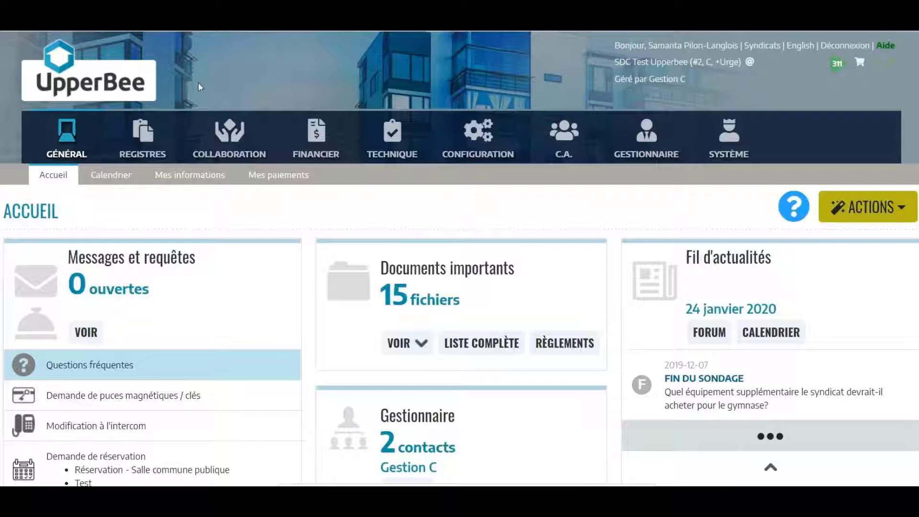
Open the record of the active owner of unit 2-1751 from the residents register
{"action": "mouse_move", "coordinate": [139, 133]}
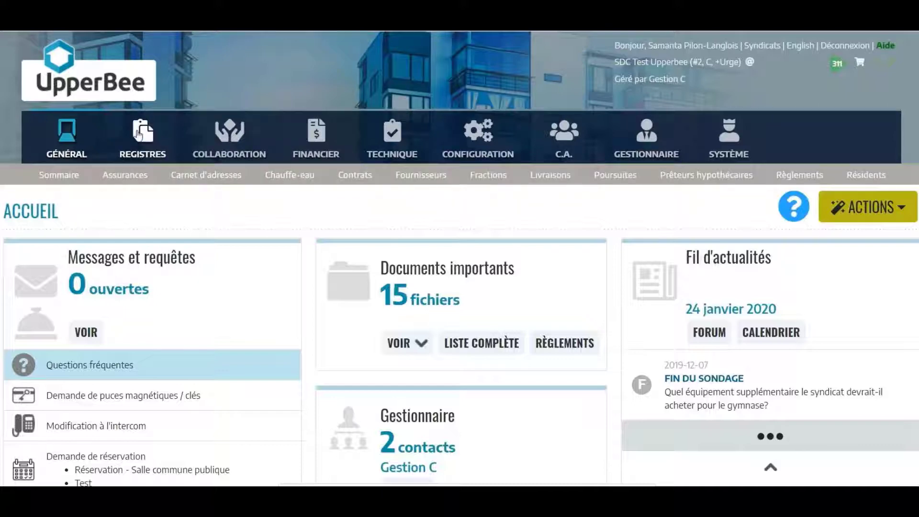
{"action": "left_click", "coordinate": [139, 133]}
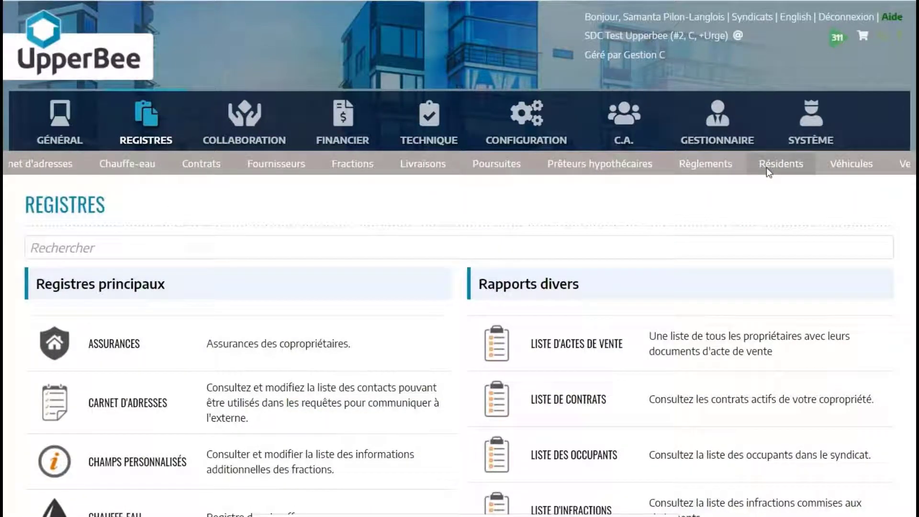
{"action": "left_click", "coordinate": [768, 170]}
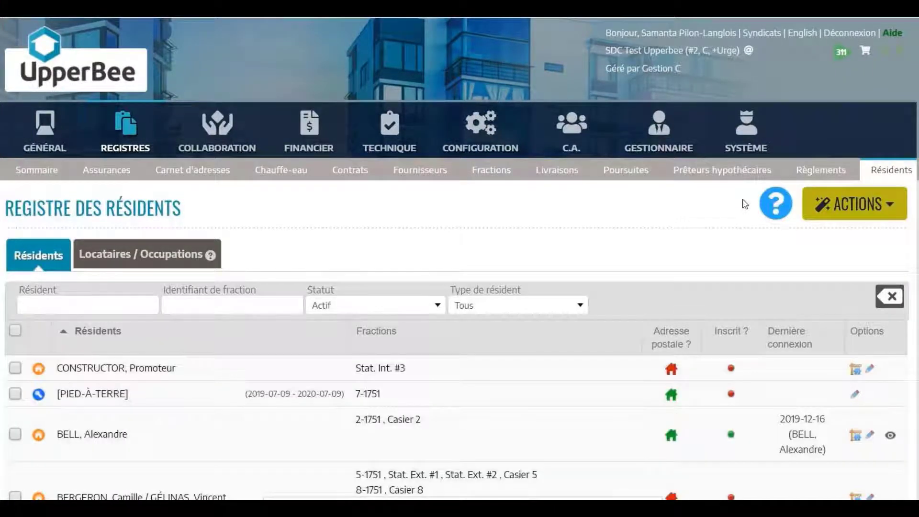
{"action": "scroll", "coordinate": [527, 206], "scroll_direction": "down", "scroll_amount": 3}
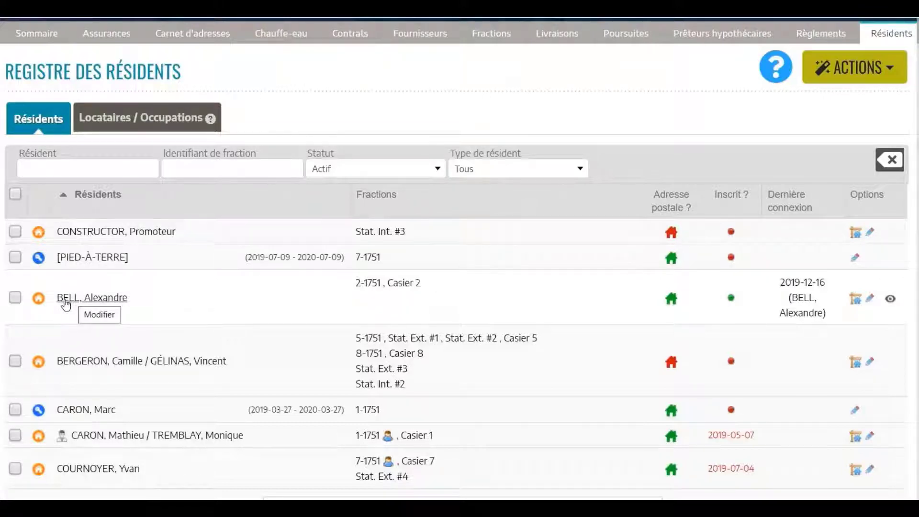
{"action": "left_click", "coordinate": [80, 304]}
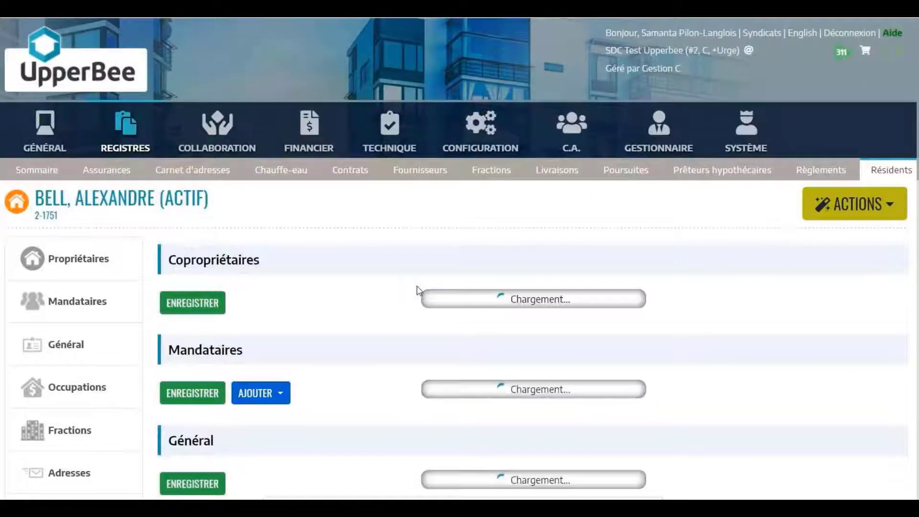
Enable "Veut recevoir le crédit d'impôt pour maintien à domicile" for this co-owner and save the owner information
{"action": "scroll", "coordinate": [417, 290], "scroll_direction": "down", "scroll_amount": 3}
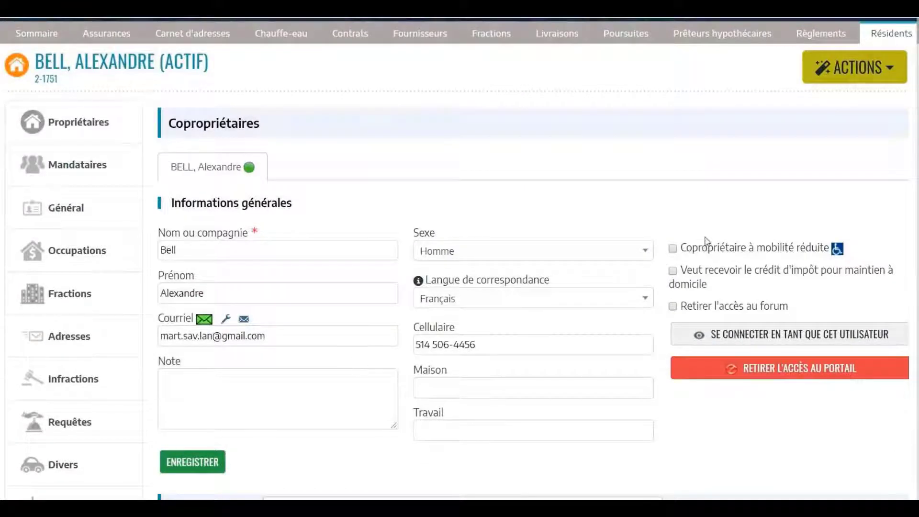
{"action": "left_click", "coordinate": [673, 272]}
{"action": "left_click", "coordinate": [206, 466]}
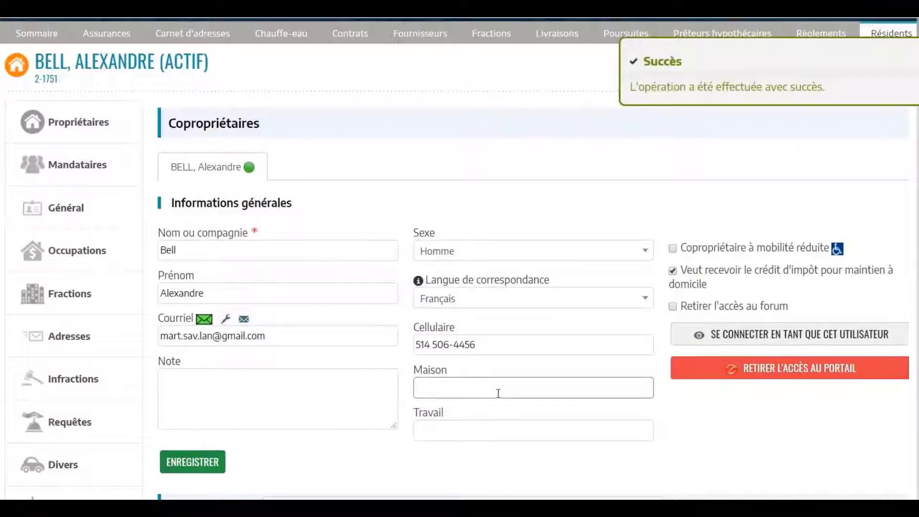
Review the rest of the owner's record, including the Mandataires, Fractions and Adresses sections
{"action": "scroll", "coordinate": [499, 394], "scroll_direction": "down", "scroll_amount": 10}
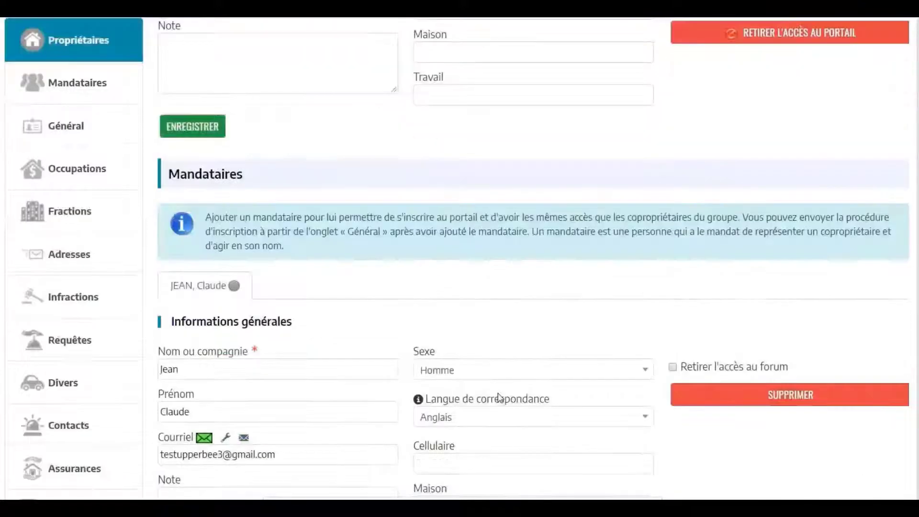
{"action": "scroll", "coordinate": [501, 398], "scroll_direction": "down", "scroll_amount": 10}
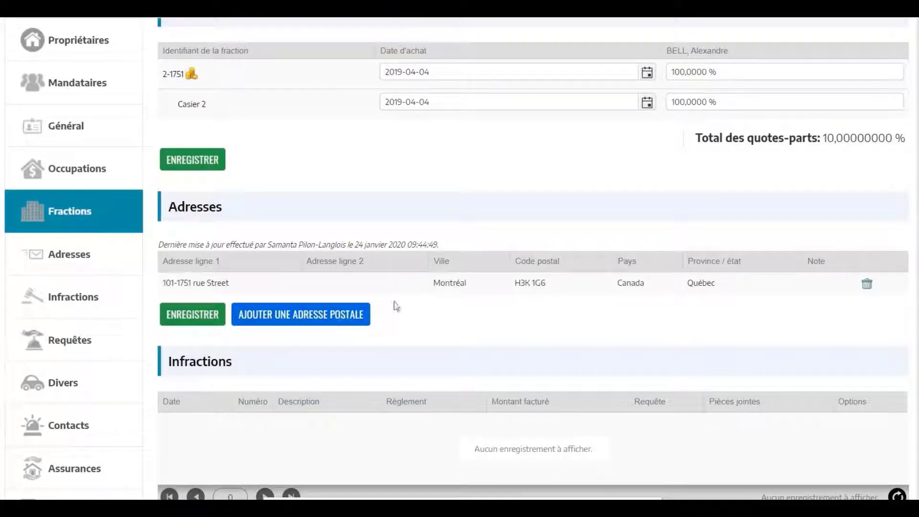
{"action": "scroll", "coordinate": [417, 294], "scroll_direction": "up", "scroll_amount": 5}
{"action": "scroll", "coordinate": [417, 295], "scroll_direction": "up", "scroll_amount": 10}
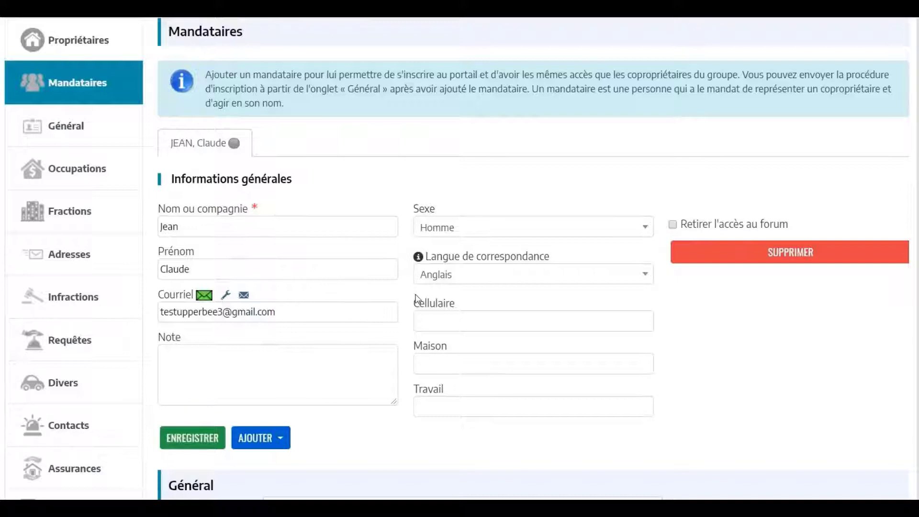
{"action": "left_click", "coordinate": [337, 235]}
{"action": "scroll", "coordinate": [360, 235], "scroll_direction": "up", "scroll_amount": 1}
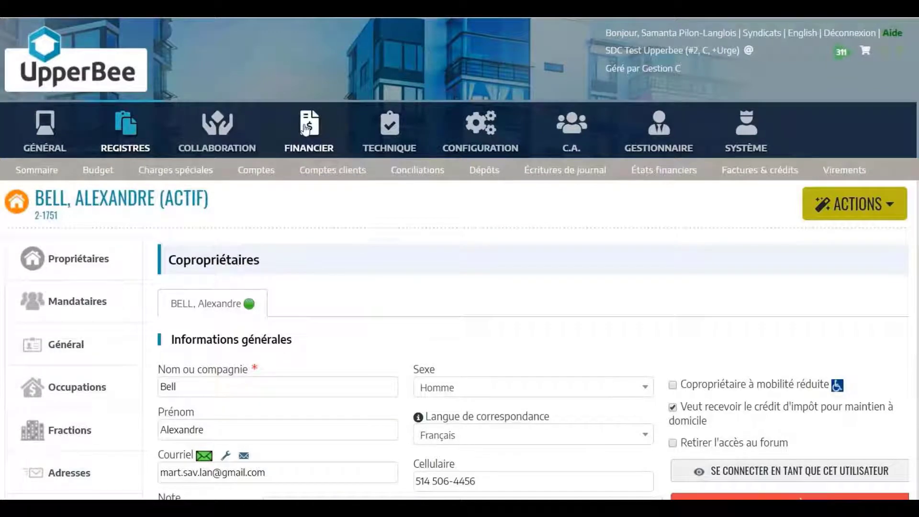
Open the financial accounts list and filter it to type Dépense and fund Fonds d'administration
{"action": "left_click", "coordinate": [306, 128]}
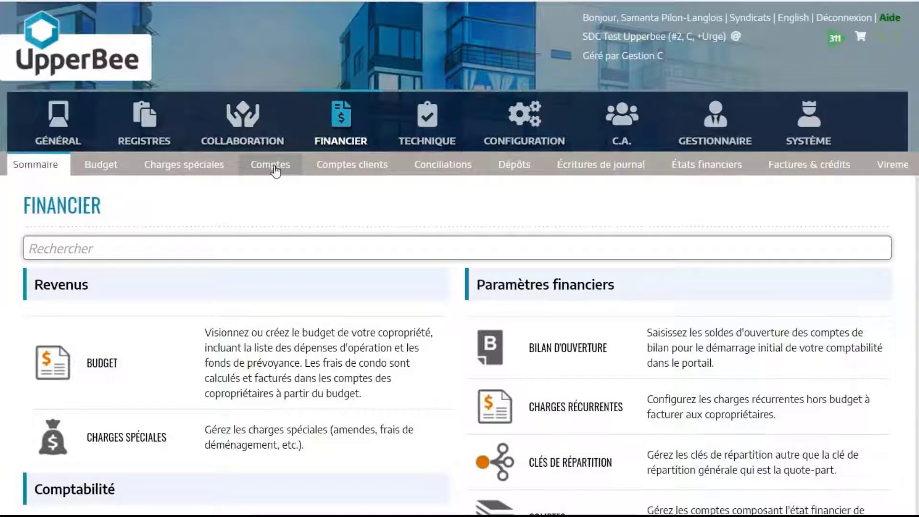
{"action": "left_click", "coordinate": [276, 170]}
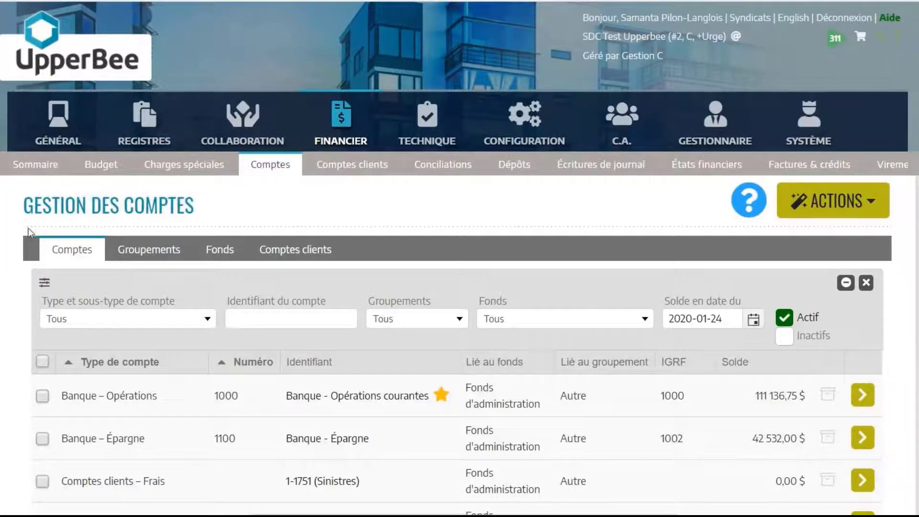
{"action": "left_click", "coordinate": [68, 324]}
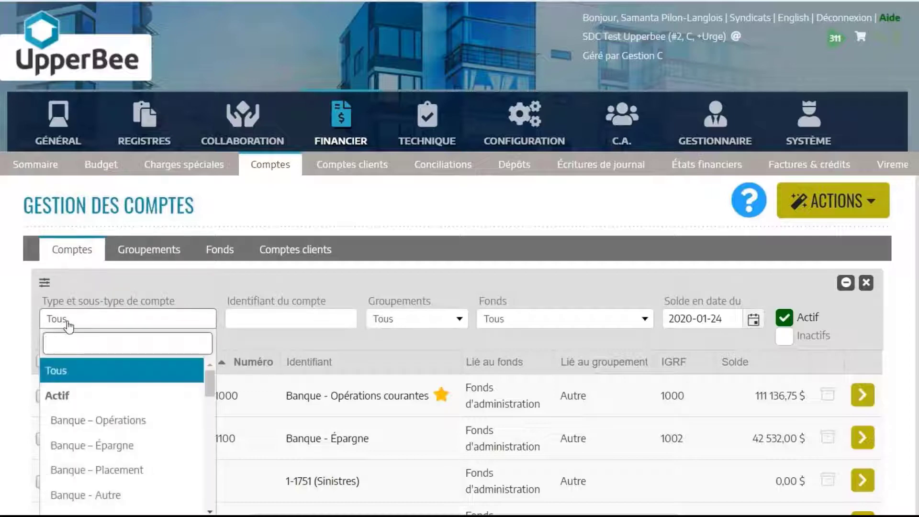
{"action": "type", "text": "dépense"}
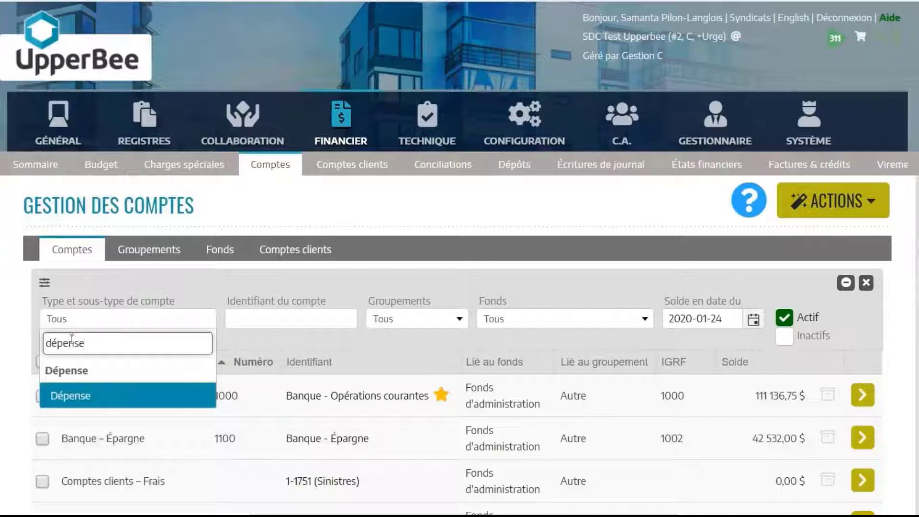
{"action": "left_click", "coordinate": [73, 400]}
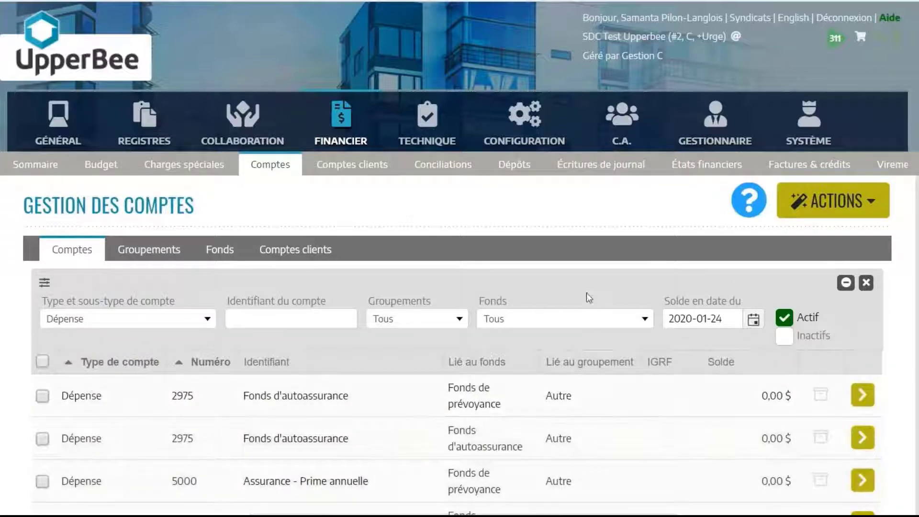
{"action": "left_click", "coordinate": [526, 320]}
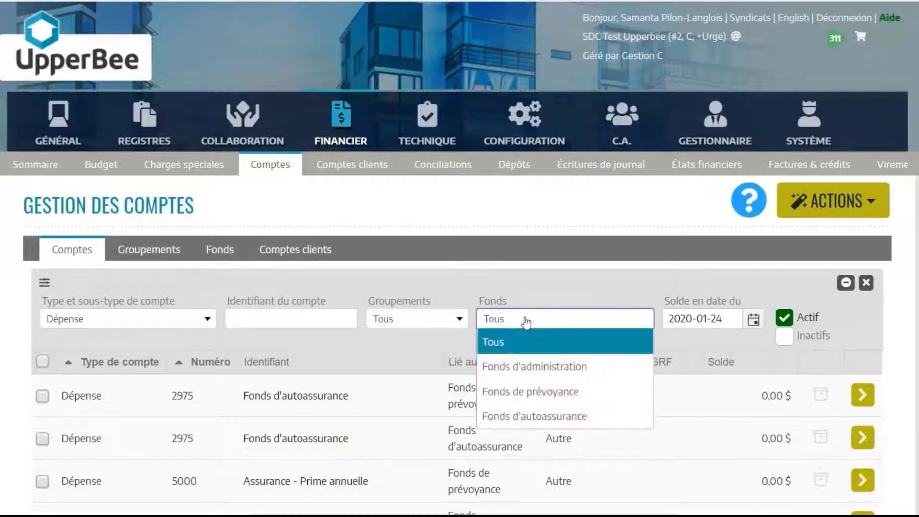
{"action": "left_click", "coordinate": [510, 372]}
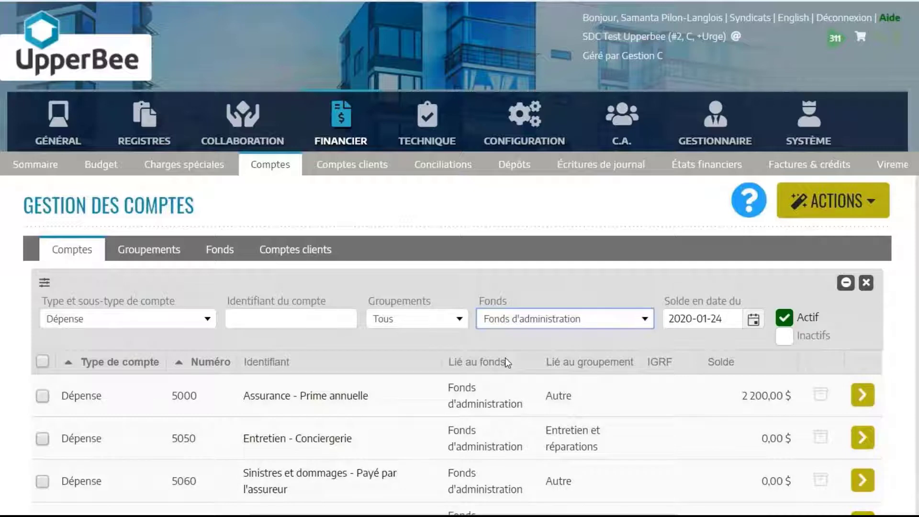
Link account 5050 Entretien - Conciergerie to the home-support credit with "Compte lié au crédit de maintien à domicile" and save it
{"action": "scroll", "coordinate": [546, 288], "scroll_direction": "down", "scroll_amount": 2}
{"action": "scroll", "coordinate": [551, 286], "scroll_direction": "down", "scroll_amount": 3}
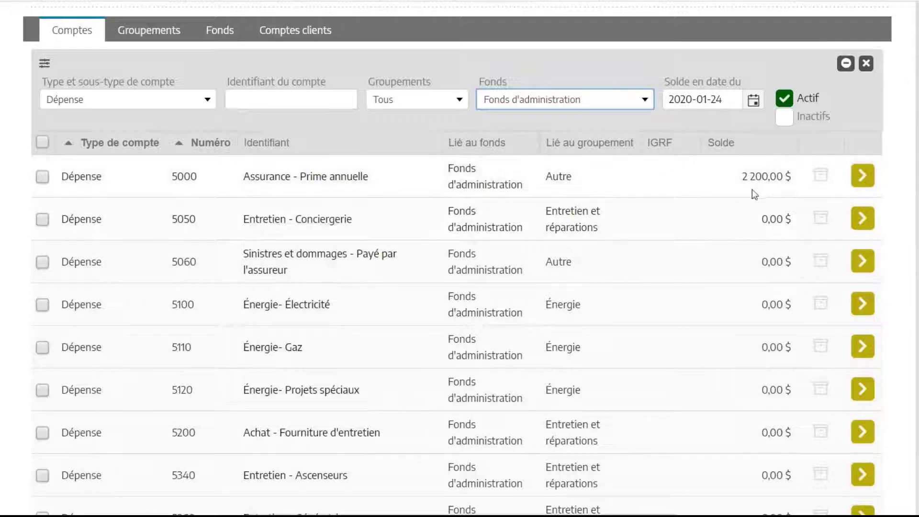
{"action": "left_click", "coordinate": [862, 220]}
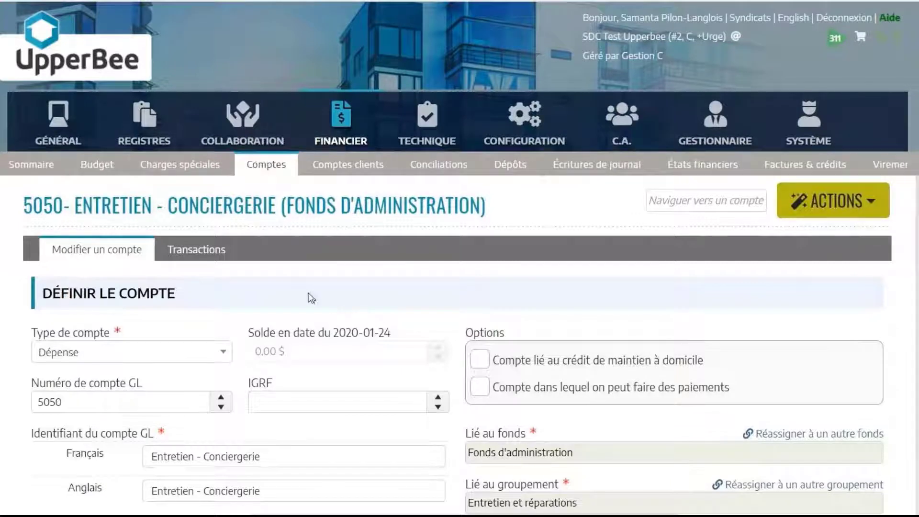
{"action": "scroll", "coordinate": [655, 243], "scroll_direction": "down", "scroll_amount": 3}
{"action": "left_click", "coordinate": [481, 215]}
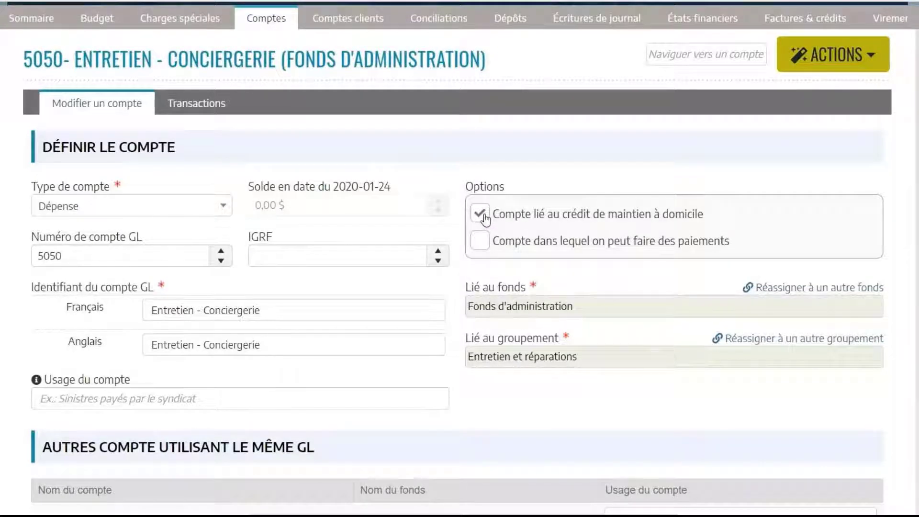
{"action": "left_click", "coordinate": [484, 216]}
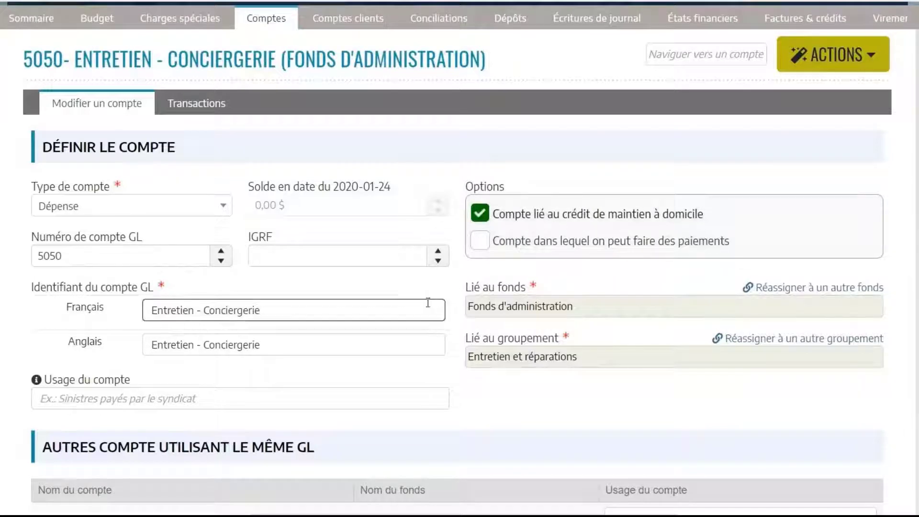
{"action": "scroll", "coordinate": [425, 314], "scroll_direction": "down", "scroll_amount": 5}
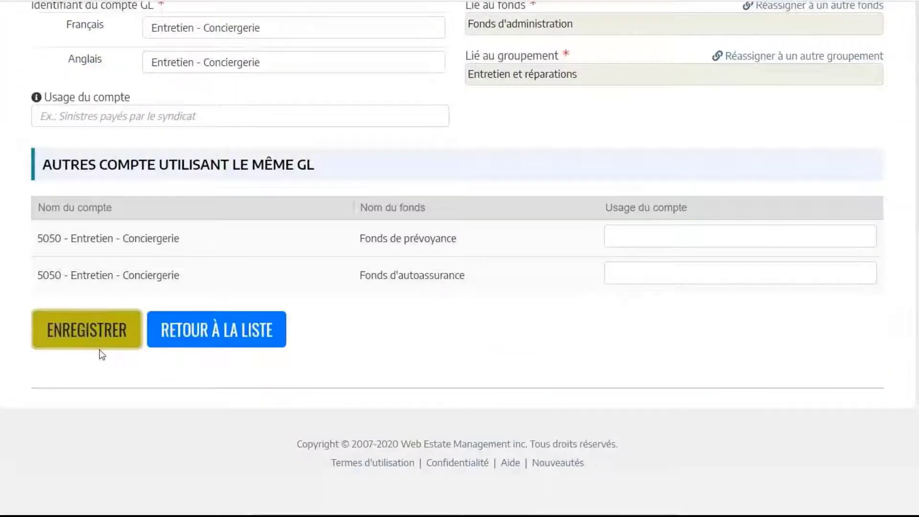
{"action": "left_click", "coordinate": [99, 348]}
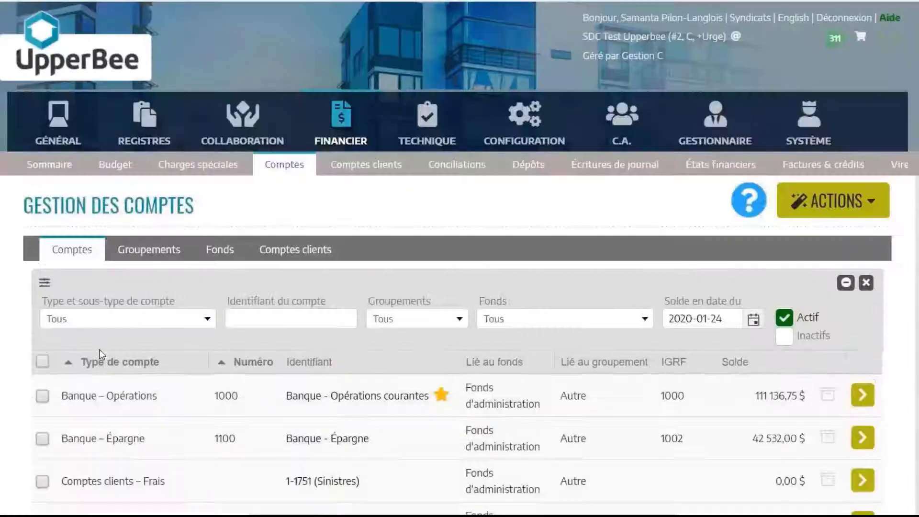
Filter the accounts list again to type Dépense and fund Fonds d'administration
{"action": "left_click", "coordinate": [105, 319]}
{"action": "type", "text": "dépense"}
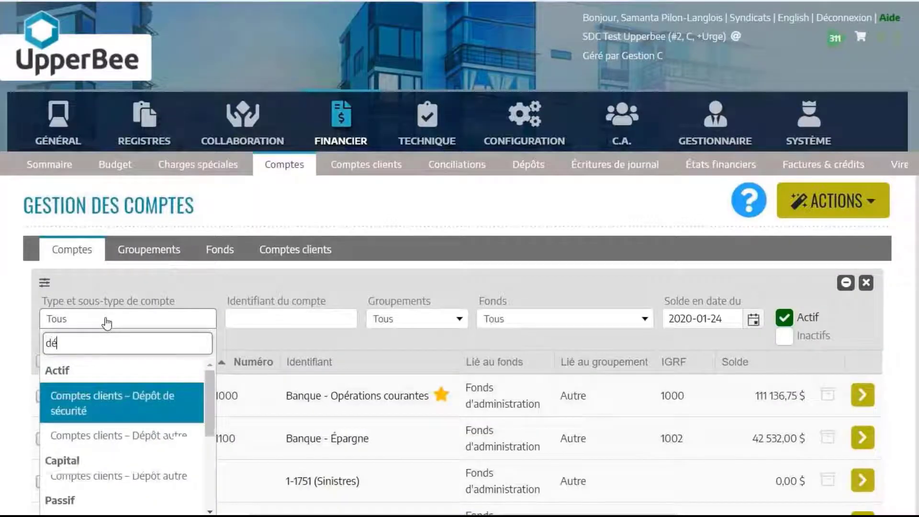
{"action": "key", "text": "Return"}
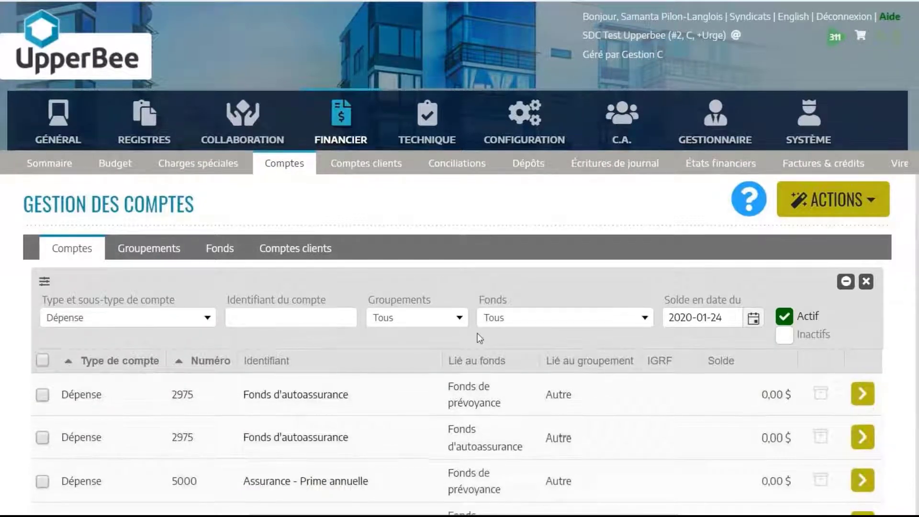
{"action": "scroll", "coordinate": [478, 333], "scroll_direction": "down", "scroll_amount": 1}
{"action": "scroll", "coordinate": [478, 333], "scroll_direction": "down", "scroll_amount": 1}
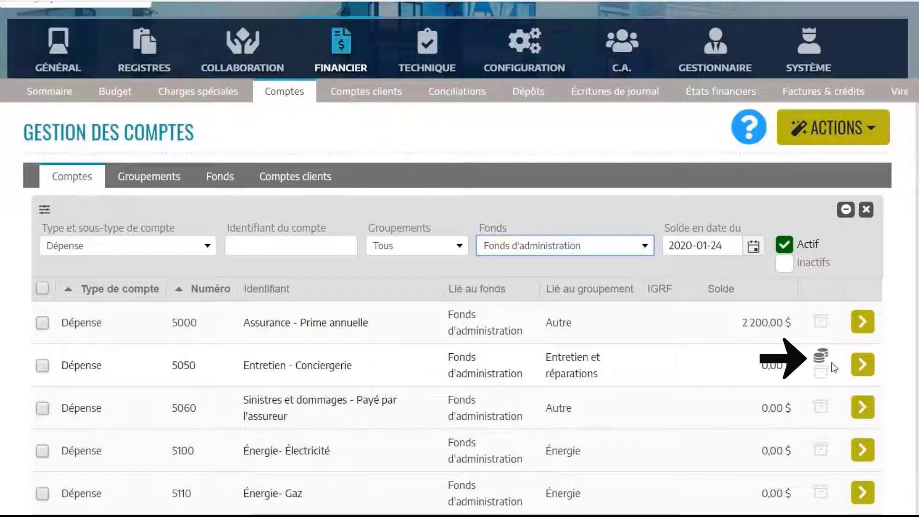
Check which expense accounts carry the home-support credit indicator, starting with 5050 Entretien - Conciergerie
{"action": "mouse_move", "coordinate": [822, 360]}
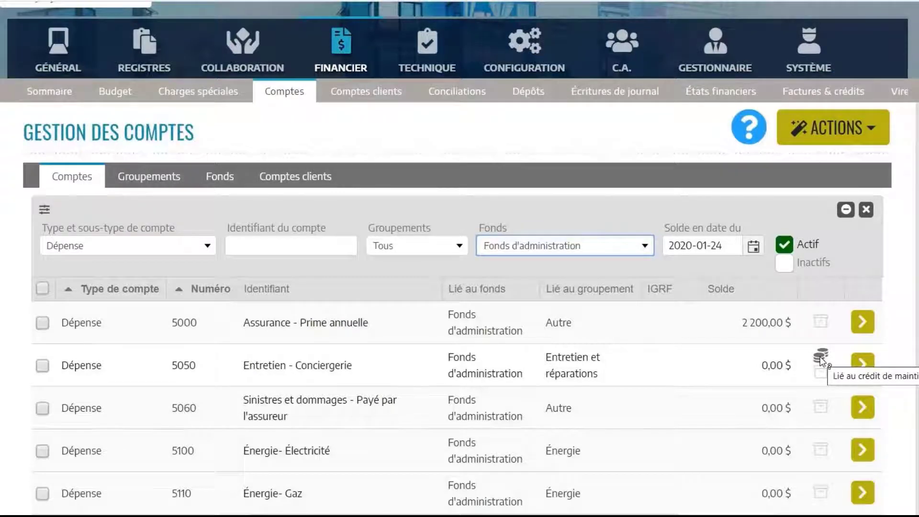
{"action": "scroll", "coordinate": [822, 360], "scroll_direction": "down", "scroll_amount": 3}
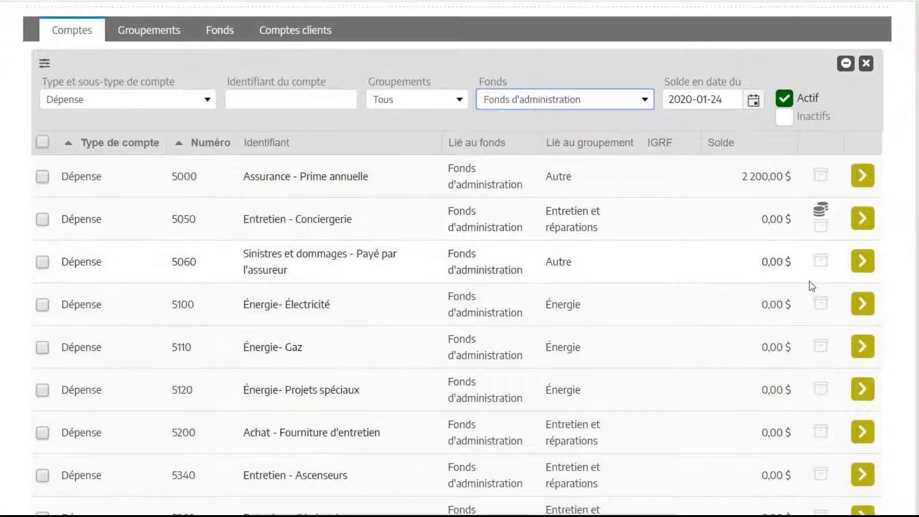
{"action": "scroll", "coordinate": [810, 280], "scroll_direction": "down", "scroll_amount": 5}
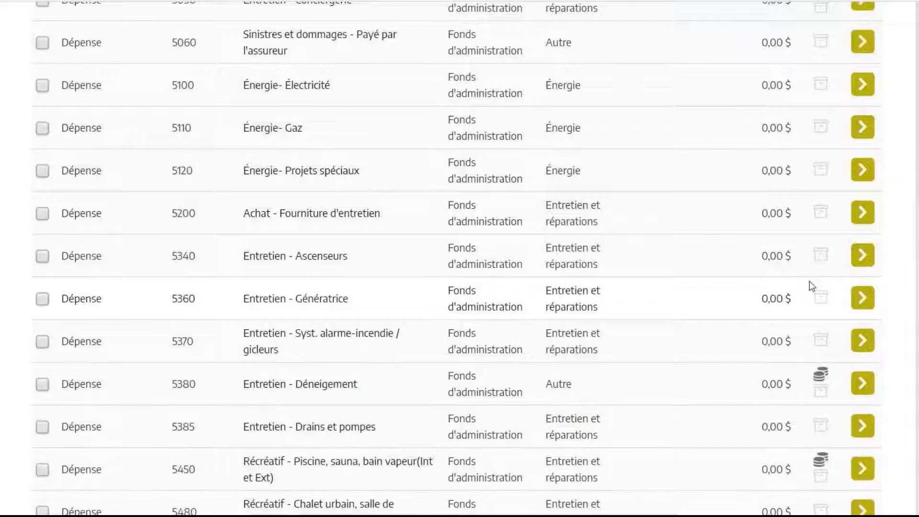
{"action": "scroll", "coordinate": [809, 286], "scroll_direction": "down", "scroll_amount": 2}
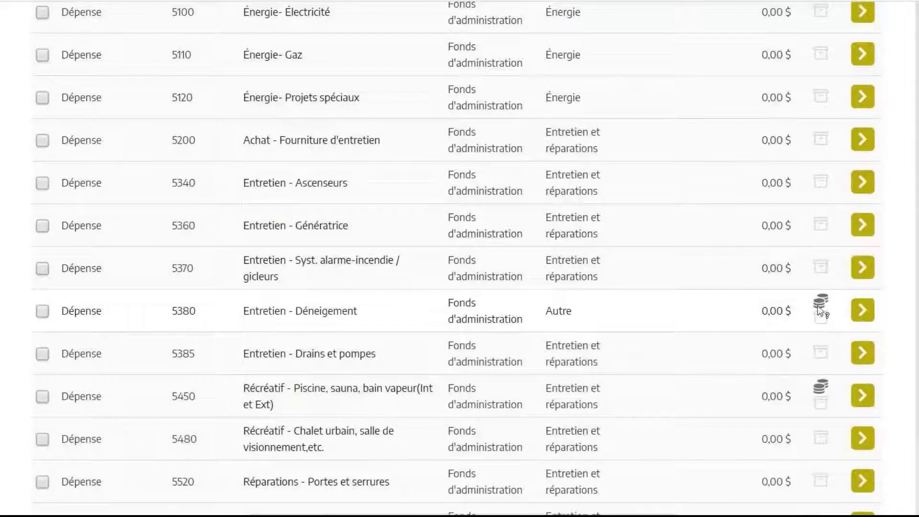
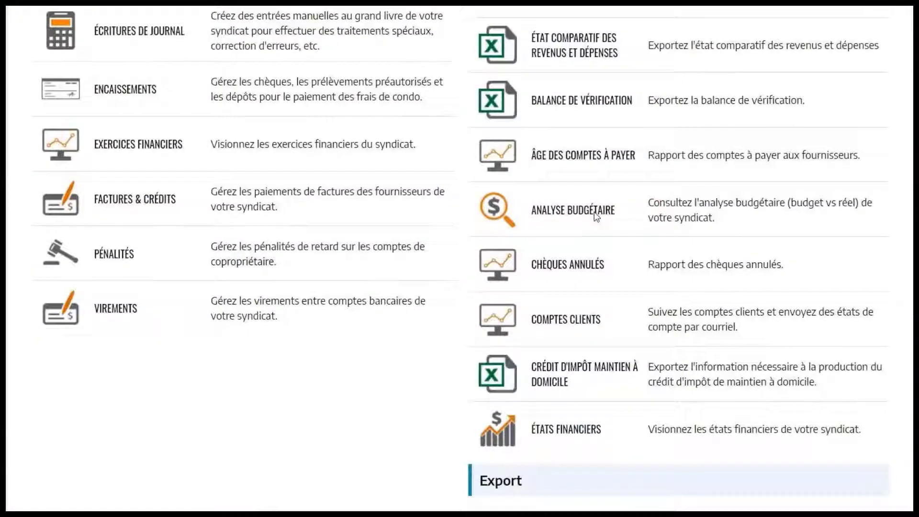
Open the "Crédit d'impôt maintien à domicile" report from the financial summary and select all listed units
{"action": "scroll", "coordinate": [596, 217], "scroll_direction": "down", "scroll_amount": 2}
{"action": "scroll", "coordinate": [595, 215], "scroll_direction": "up", "scroll_amount": 3}
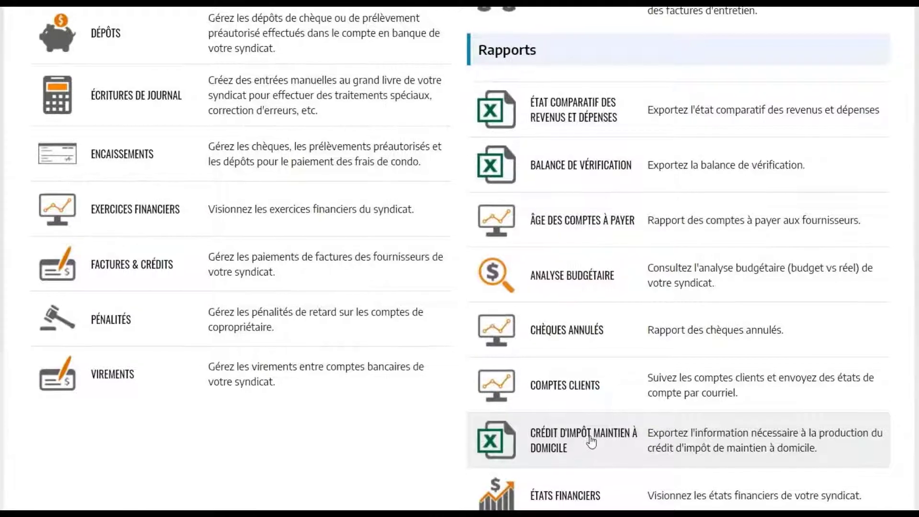
{"action": "left_click", "coordinate": [592, 439]}
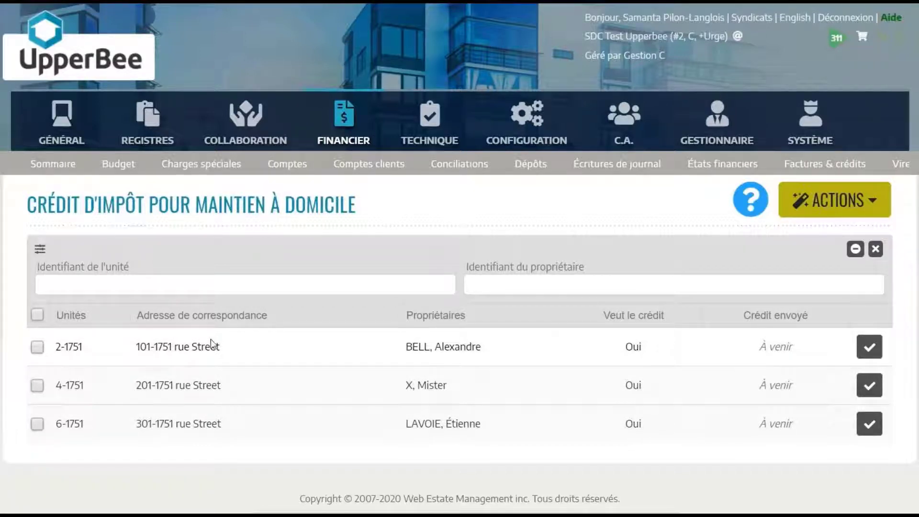
{"action": "left_click", "coordinate": [38, 315]}
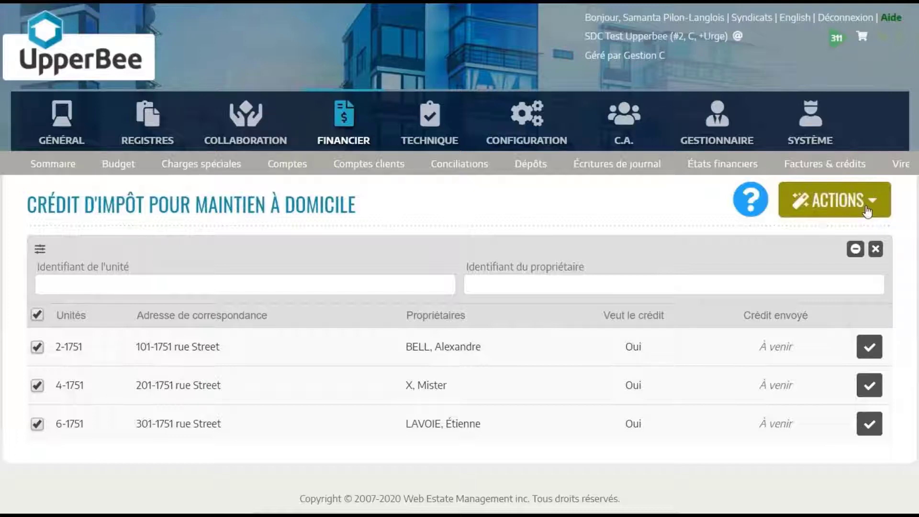
Export the home-support tax credit information for the selected units for the year 2019
{"action": "left_click", "coordinate": [868, 209]}
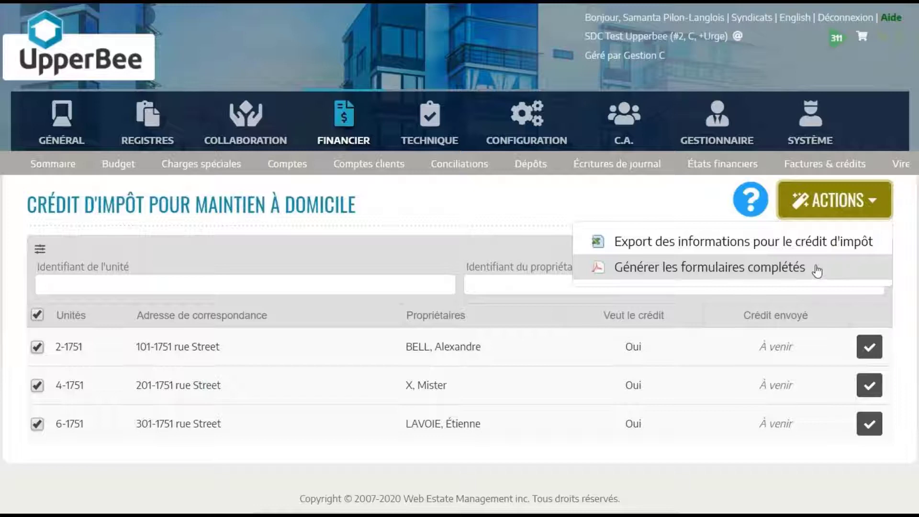
{"action": "left_click", "coordinate": [810, 246]}
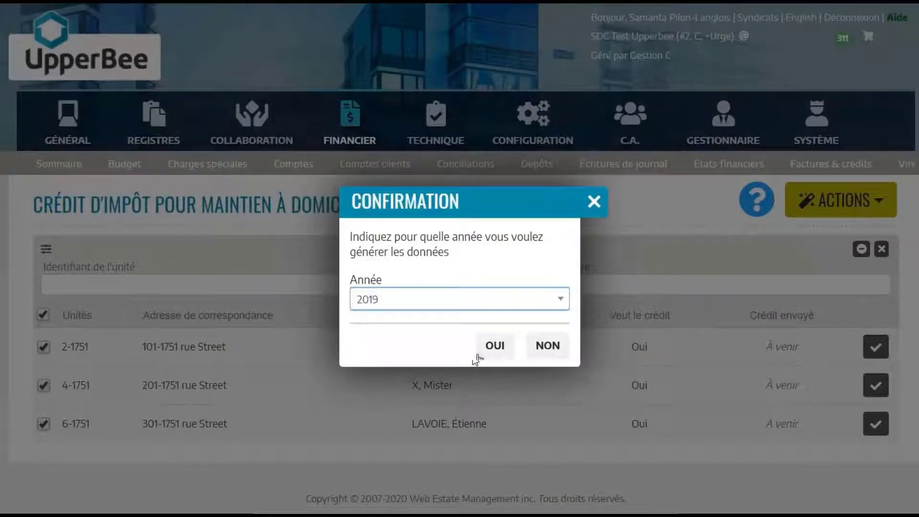
{"action": "left_click", "coordinate": [494, 347]}
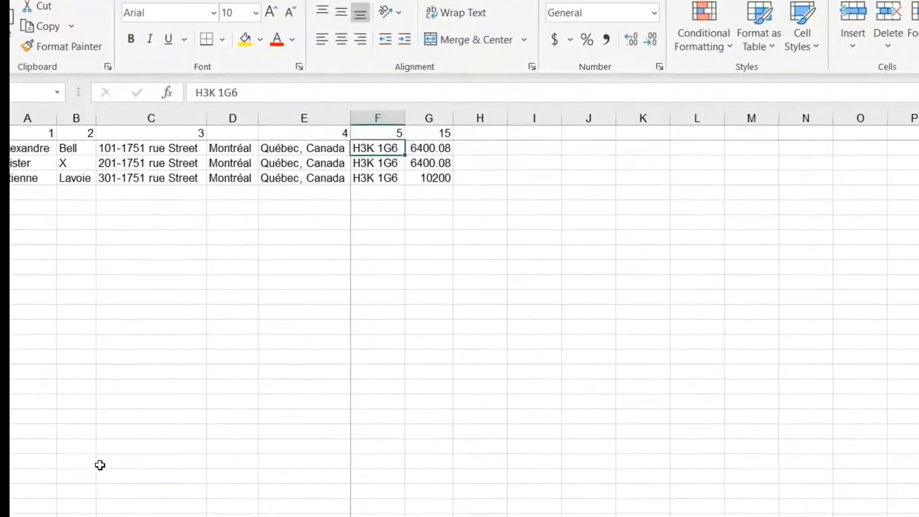
Examine the exported spreadsheet's owner sheet, matching the numbered headers 1 to 5 and 15 to the owner details and charges columns
{"action": "left_click", "coordinate": [277, 411]}
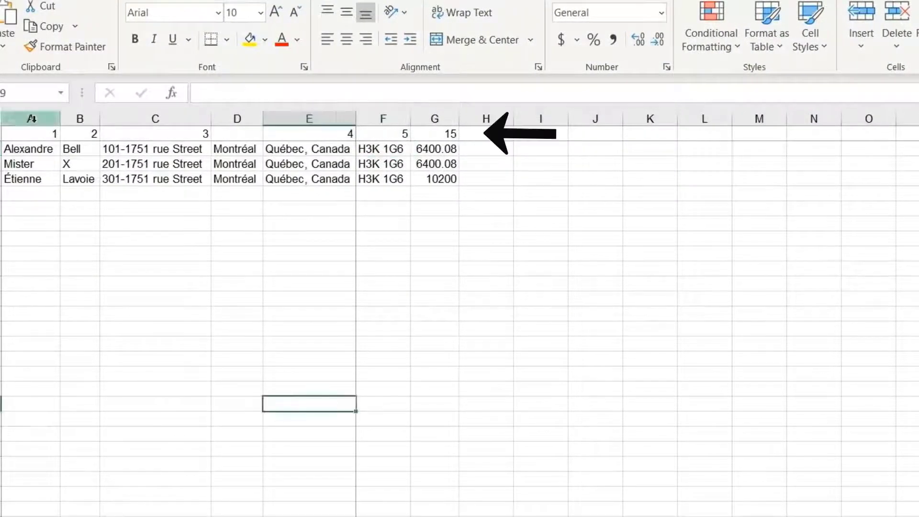
{"action": "left_click", "coordinate": [5, 135]}
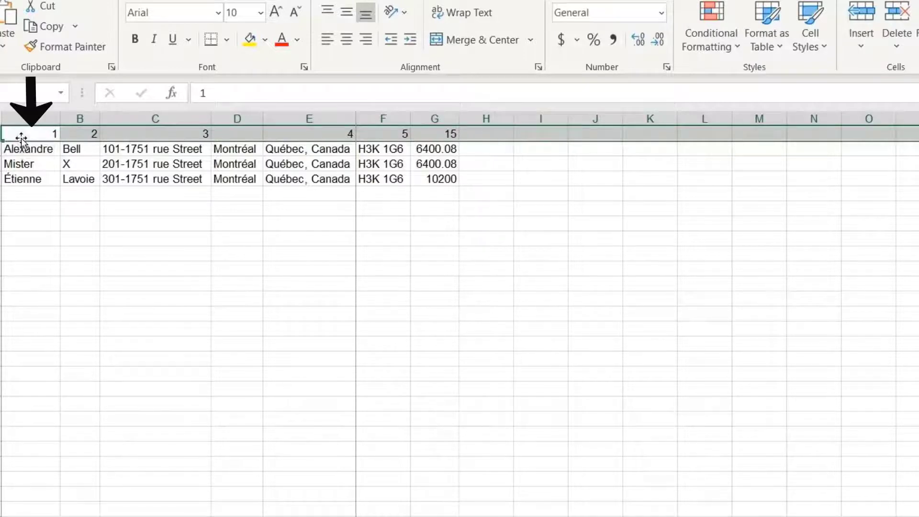
{"action": "left_click", "coordinate": [22, 134]}
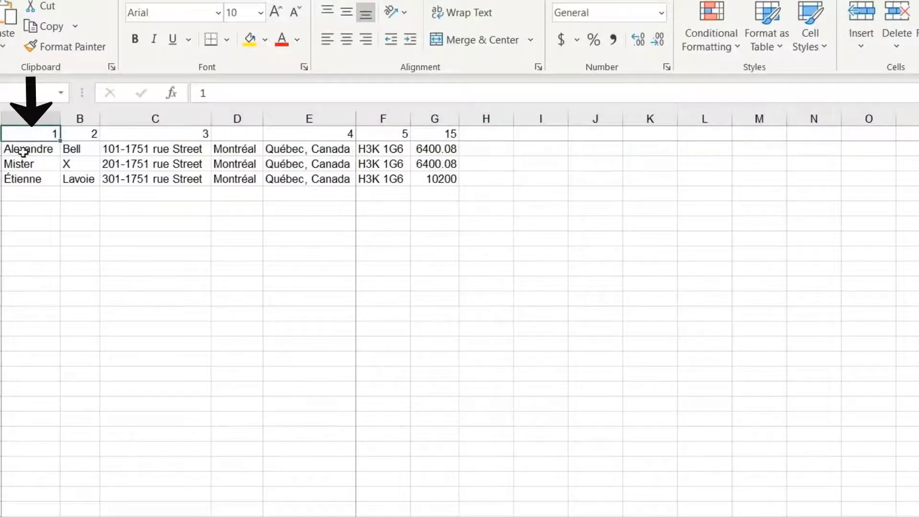
{"action": "left_click", "coordinate": [23, 150]}
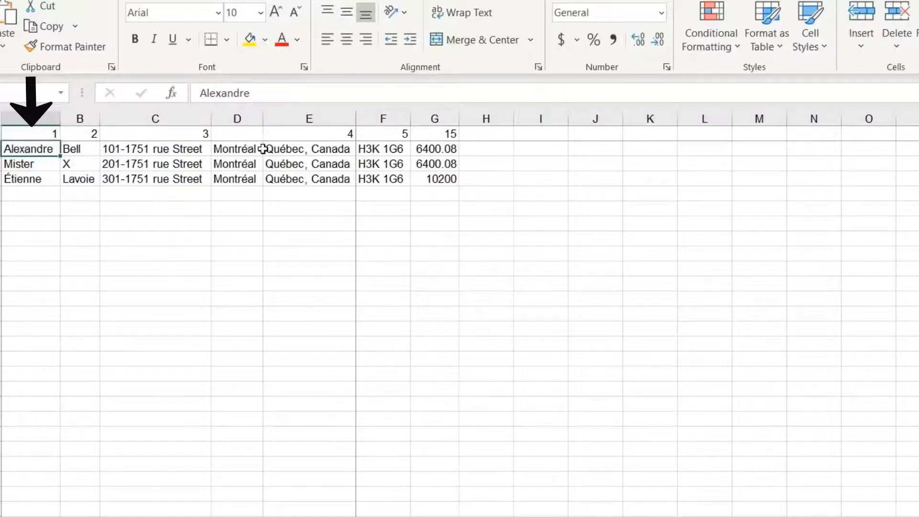
{"action": "left_click", "coordinate": [232, 269]}
{"action": "left_click", "coordinate": [494, 148]}
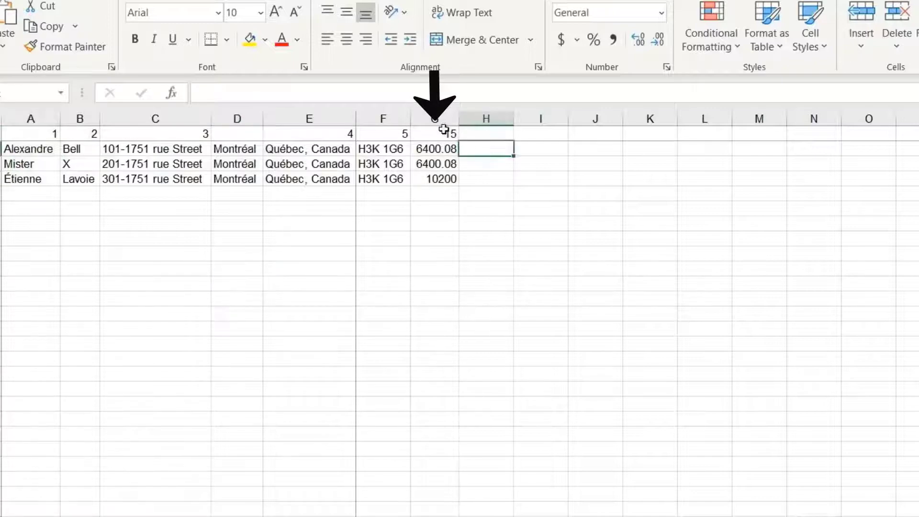
{"action": "left_click", "coordinate": [444, 130]}
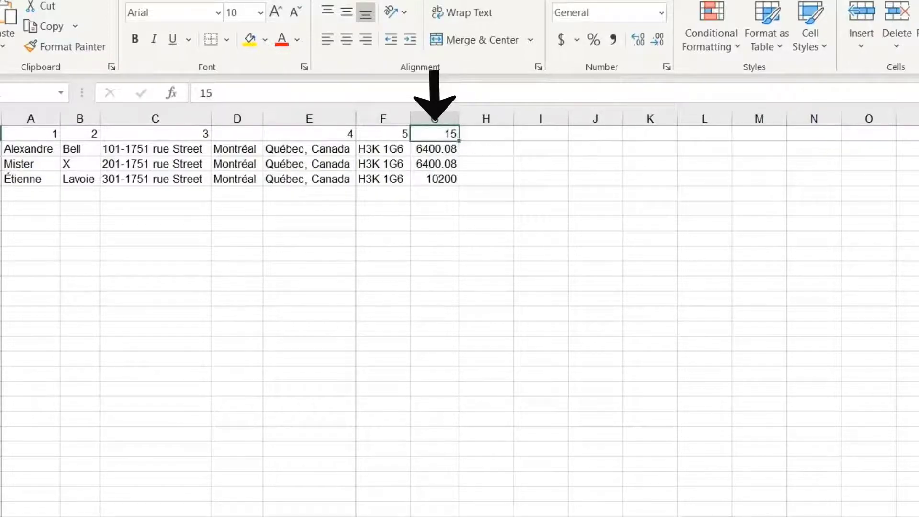
{"action": "left_click", "coordinate": [482, 212]}
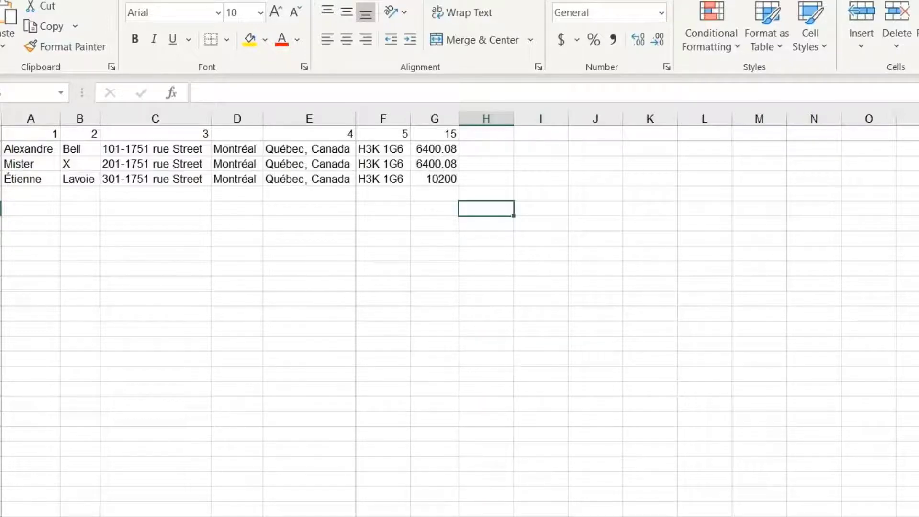
Review the export's second sheet, covering the credit-linked account identifiers, their balances and the total charges of all co-owners
{"action": "key", "text": "ctrl+Page_Down"}
{"action": "left_click", "coordinate": [305, 408]}
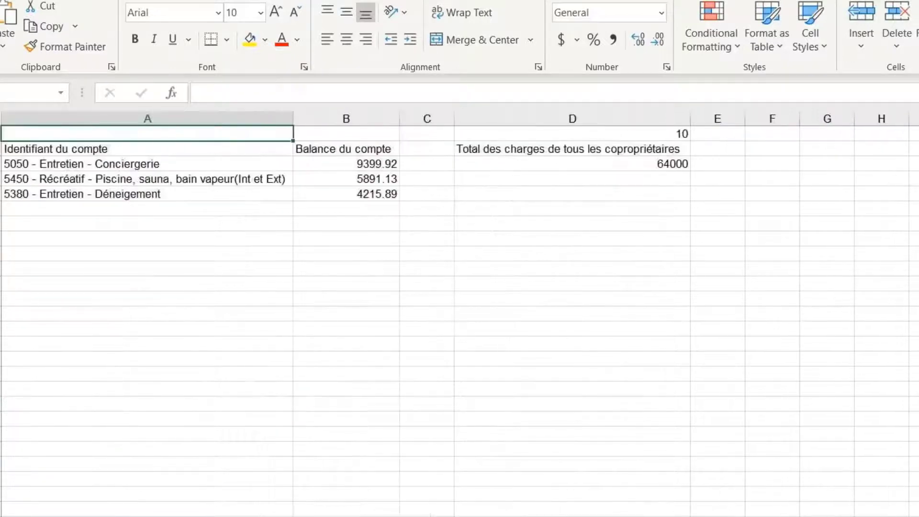
{"action": "left_click", "coordinate": [313, 432]}
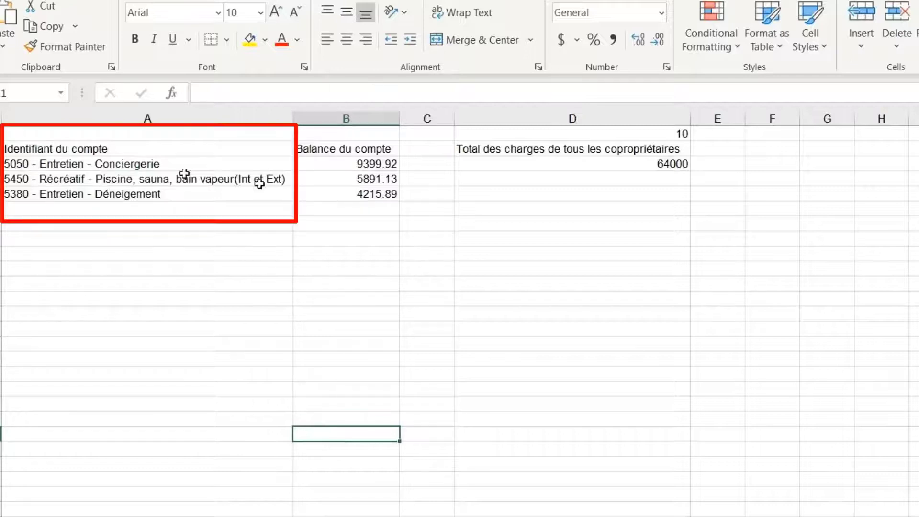
{"action": "left_click", "coordinate": [168, 168]}
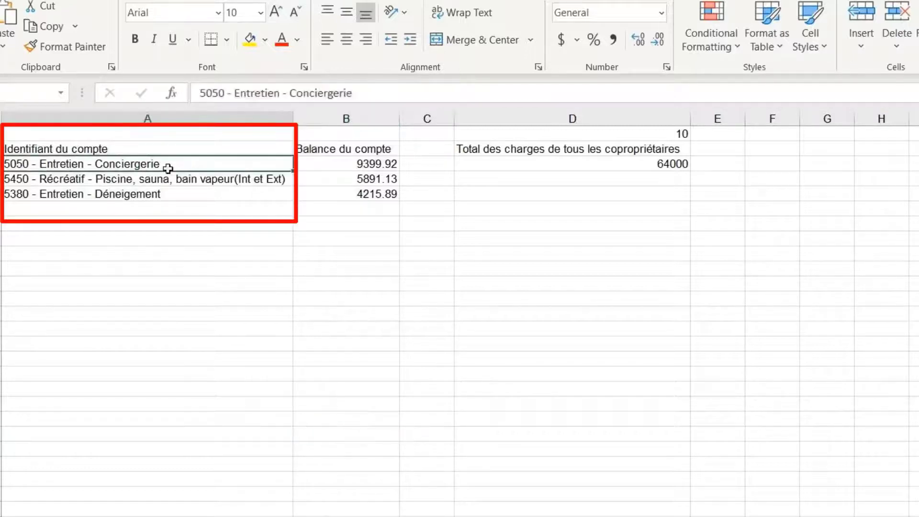
{"action": "left_click_drag", "start_coordinate": [168, 169], "coordinate": [167, 195]}
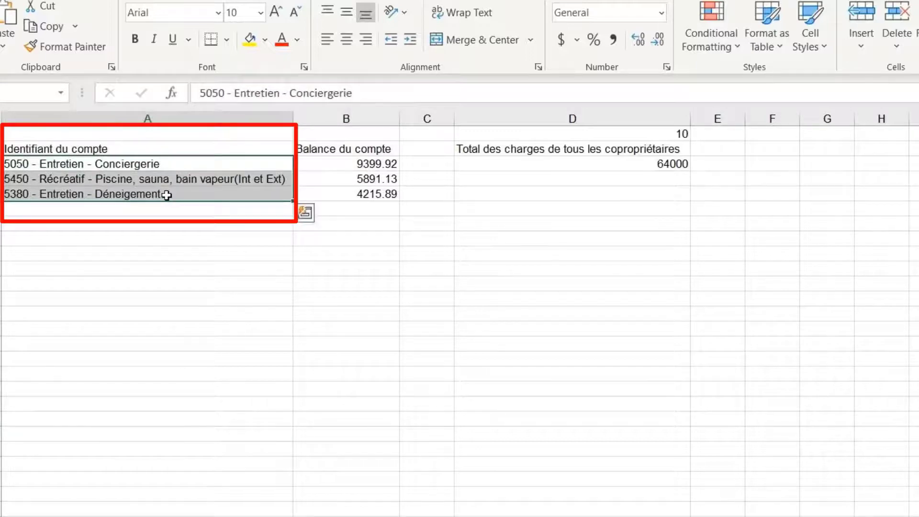
{"action": "left_click_drag", "start_coordinate": [312, 165], "coordinate": [322, 189]}
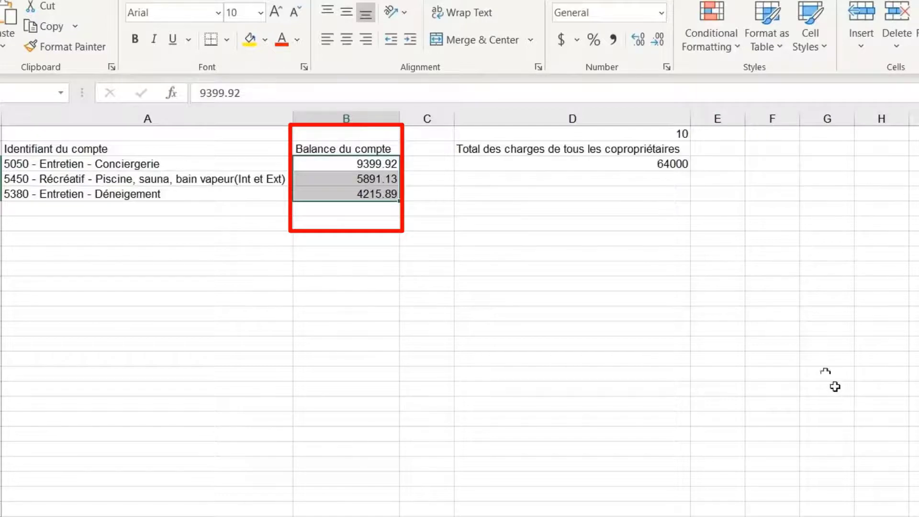
{"action": "left_click", "coordinate": [671, 297]}
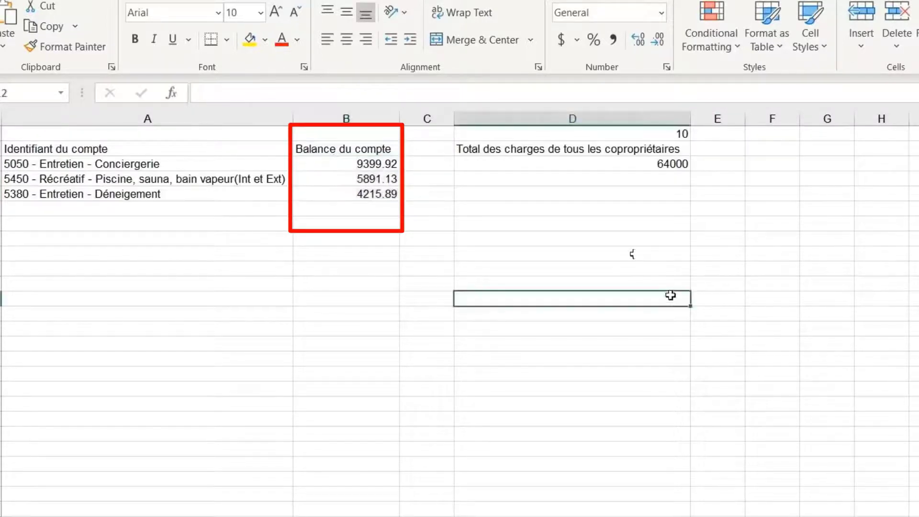
{"action": "left_click", "coordinate": [629, 163]}
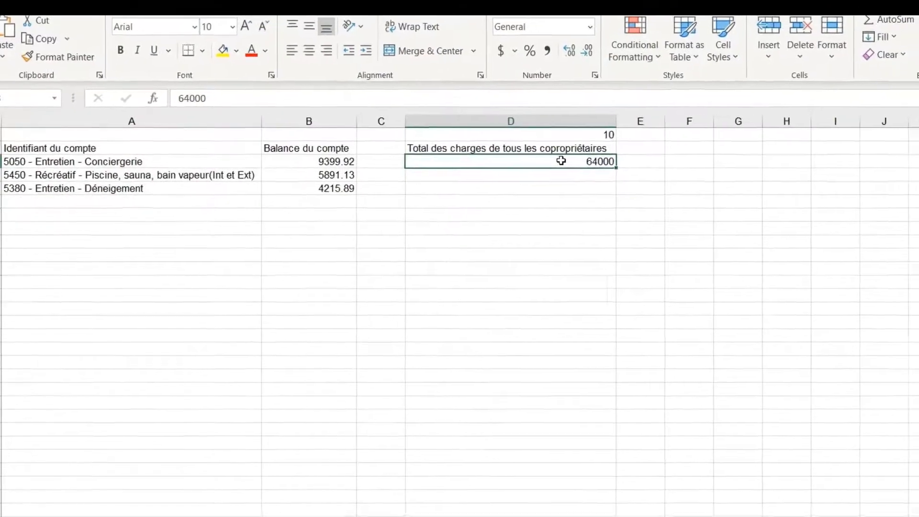
{"action": "left_click", "coordinate": [568, 364]}
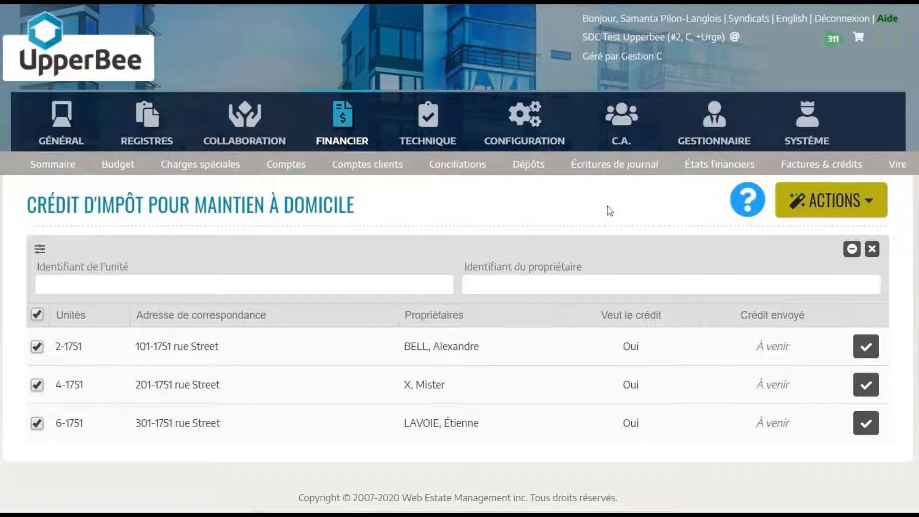
Generate the completed tax credit forms in UpperBee for the selected units for 2019, without choosing a signatory
{"action": "left_click", "coordinate": [844, 211]}
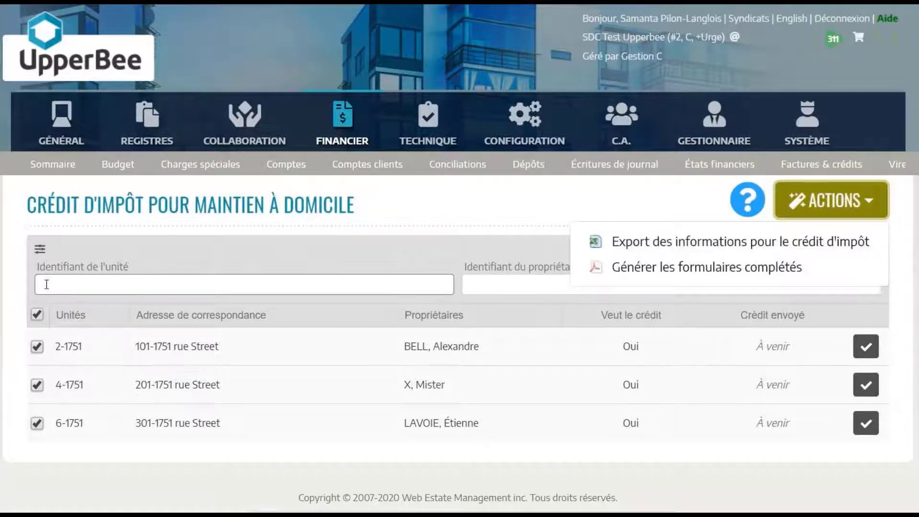
{"action": "left_click", "coordinate": [642, 277]}
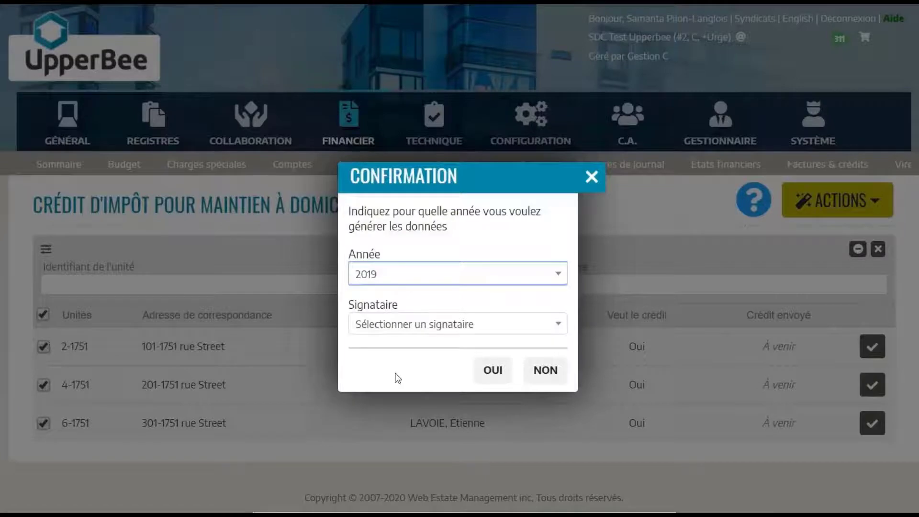
{"action": "left_click", "coordinate": [453, 331]}
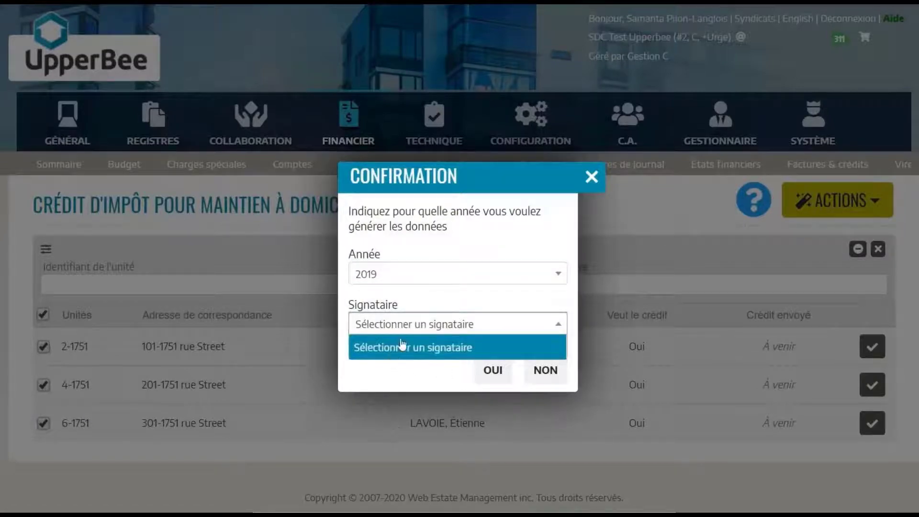
{"action": "left_click", "coordinate": [402, 346]}
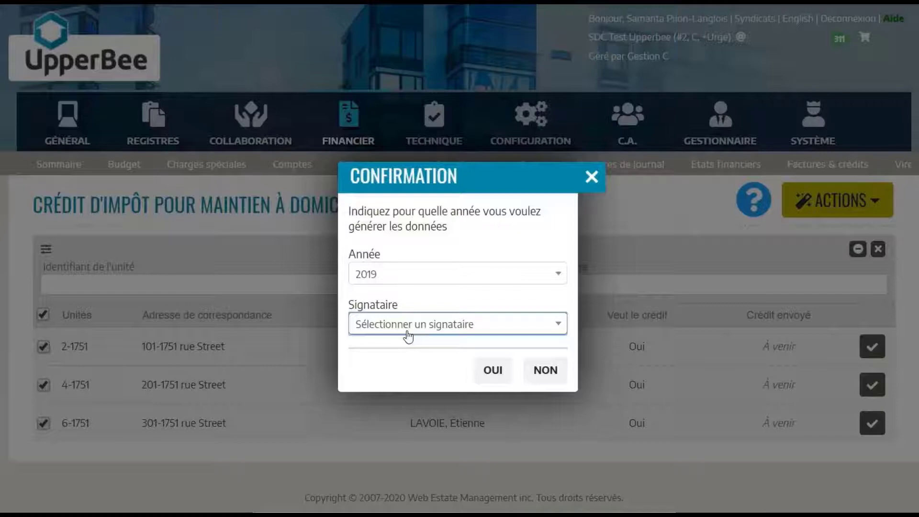
{"action": "left_click", "coordinate": [484, 372]}
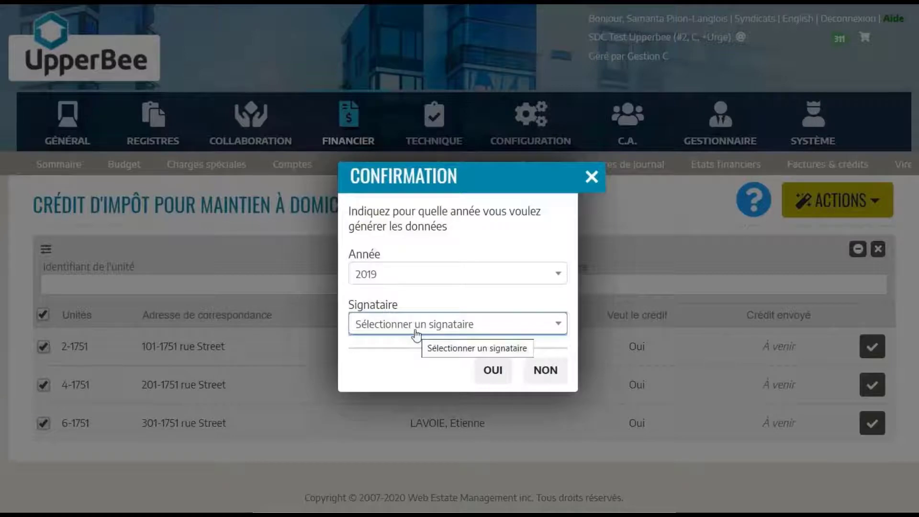
{"action": "left_click", "coordinate": [489, 379]}
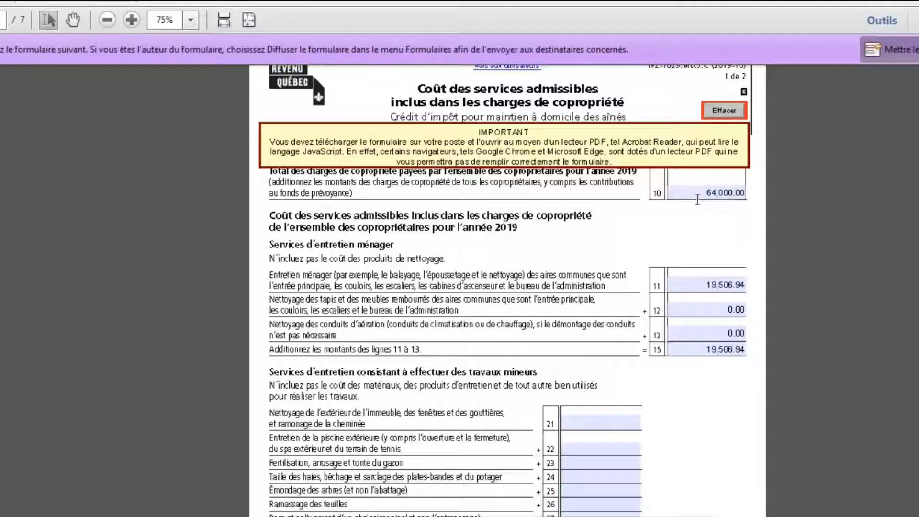
Examine the generated PDF's eligible-cost grid and the first co-owner's declaration, from the owner and syndicate details through lines 15 to 19 and the signature section
{"action": "scroll", "coordinate": [695, 214], "scroll_direction": "down", "scroll_amount": 1}
{"action": "scroll", "coordinate": [696, 213], "scroll_direction": "down", "scroll_amount": 6}
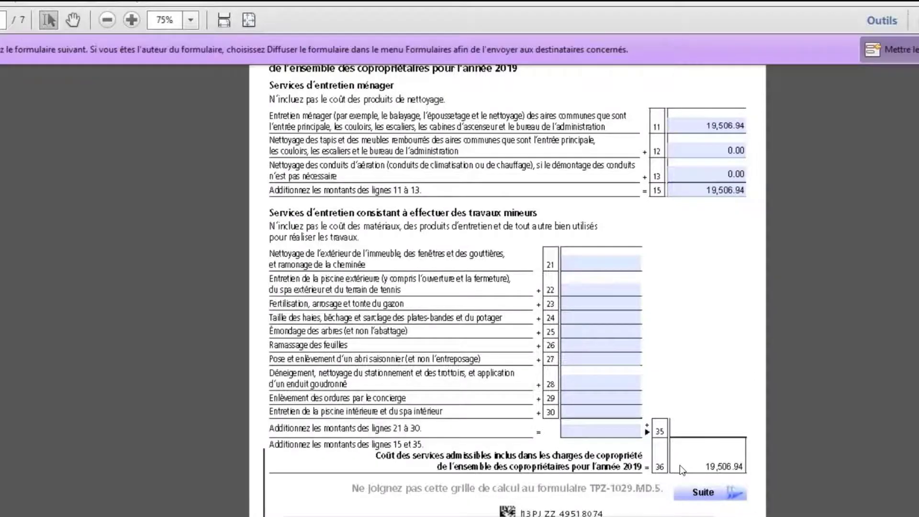
{"action": "left_click", "coordinate": [662, 467]}
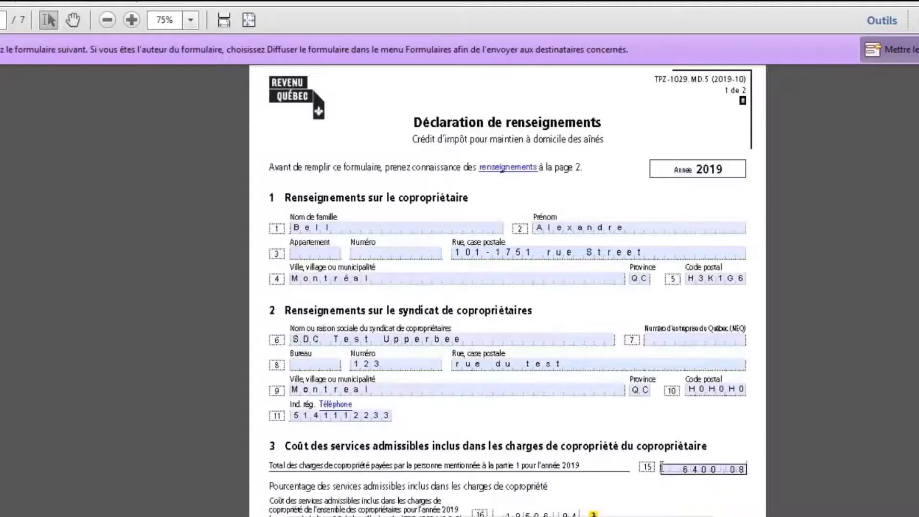
{"action": "scroll", "coordinate": [661, 467], "scroll_direction": "down", "scroll_amount": 1}
{"action": "scroll", "coordinate": [662, 467], "scroll_direction": "down", "scroll_amount": 1}
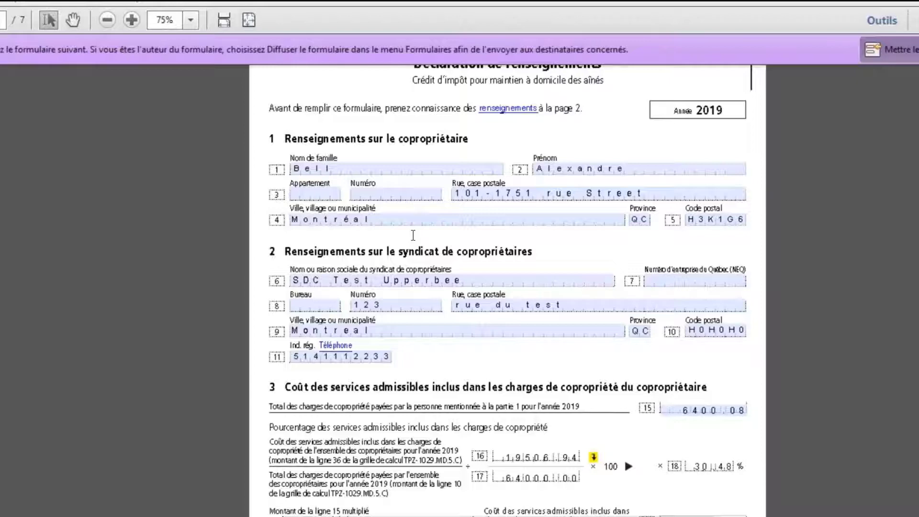
{"action": "scroll", "coordinate": [484, 374], "scroll_direction": "down", "scroll_amount": 1}
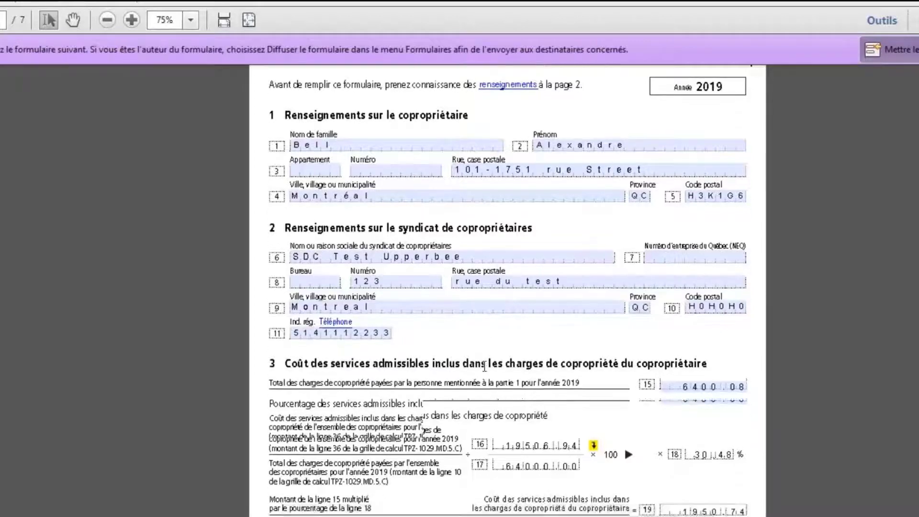
{"action": "scroll", "coordinate": [485, 366], "scroll_direction": "down", "scroll_amount": 4}
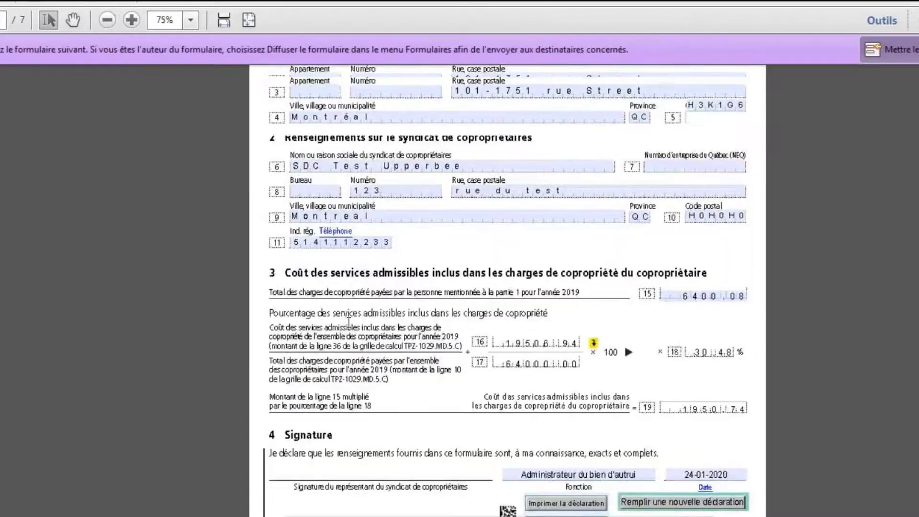
{"action": "scroll", "coordinate": [349, 323], "scroll_direction": "up", "scroll_amount": 1}
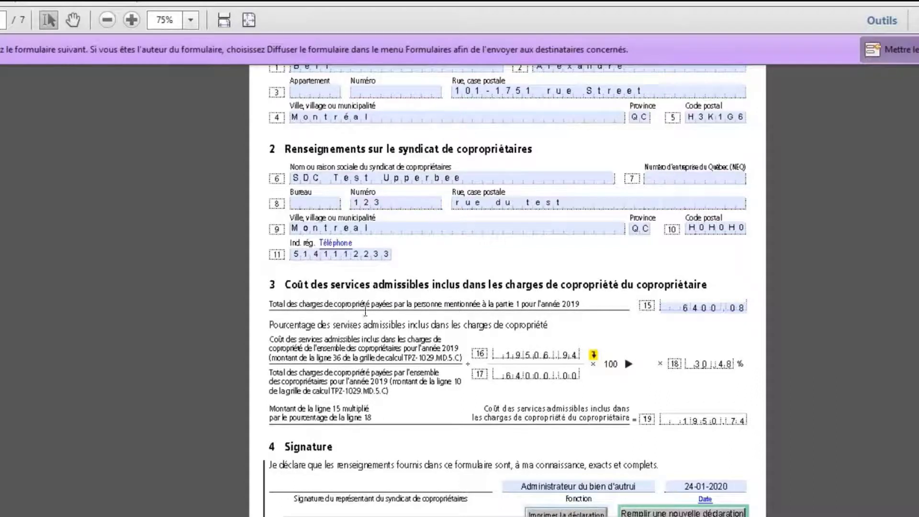
{"action": "left_click", "coordinate": [680, 312]}
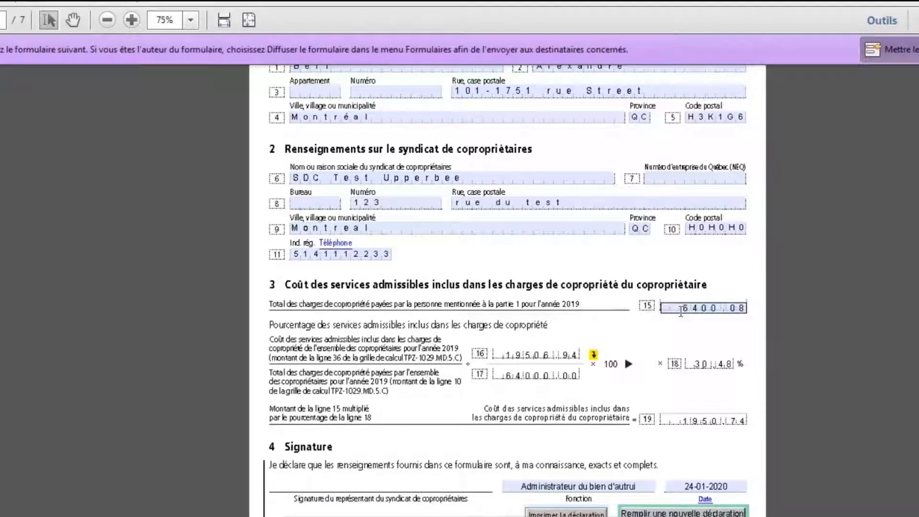
{"action": "key", "text": "Return"}
{"action": "mouse_move", "coordinate": [593, 355]}
{"action": "scroll", "coordinate": [688, 455], "scroll_direction": "down", "scroll_amount": 1}
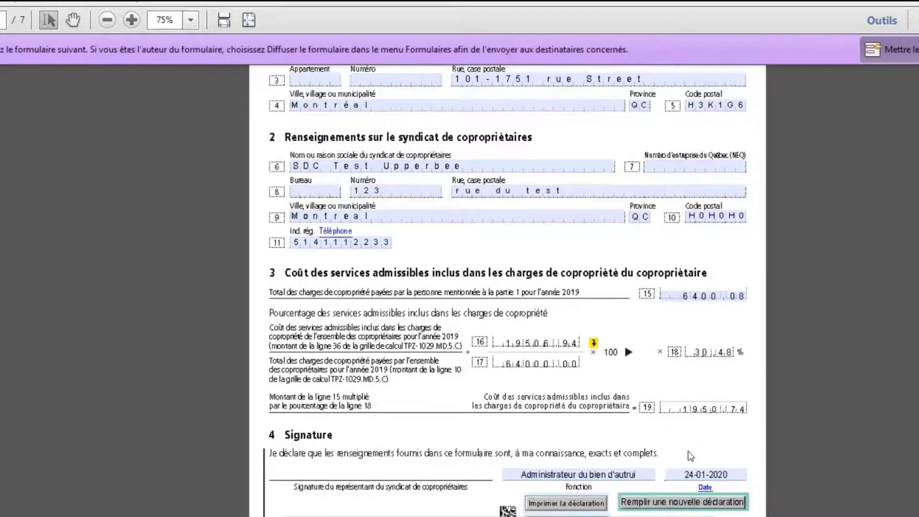
{"action": "scroll", "coordinate": [688, 456], "scroll_direction": "up", "scroll_amount": 16}
{"action": "scroll", "coordinate": [688, 456], "scroll_direction": "down", "scroll_amount": 16}
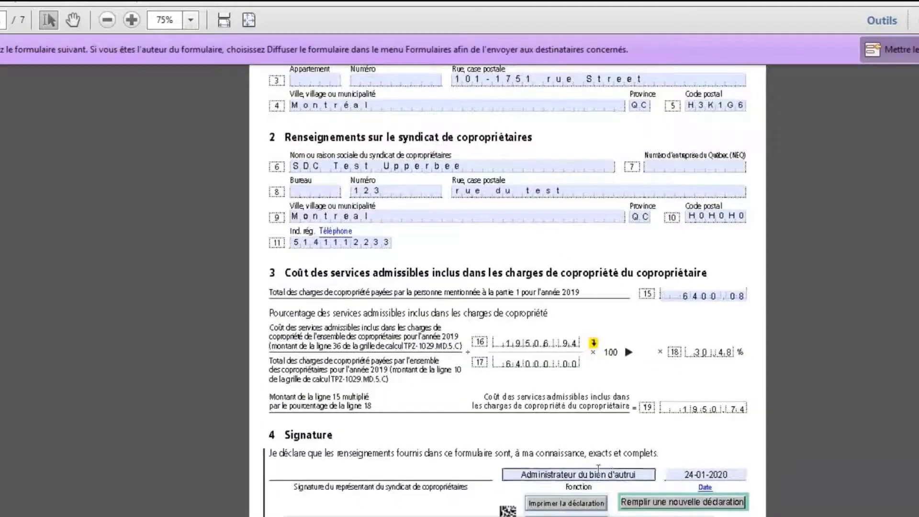
Shorten the "Fonction" field in the declaration's signature section to "Administrateur"
{"action": "left_click_drag", "start_coordinate": [639, 474], "coordinate": [574, 478]}
{"action": "key", "text": "BackSpace"}
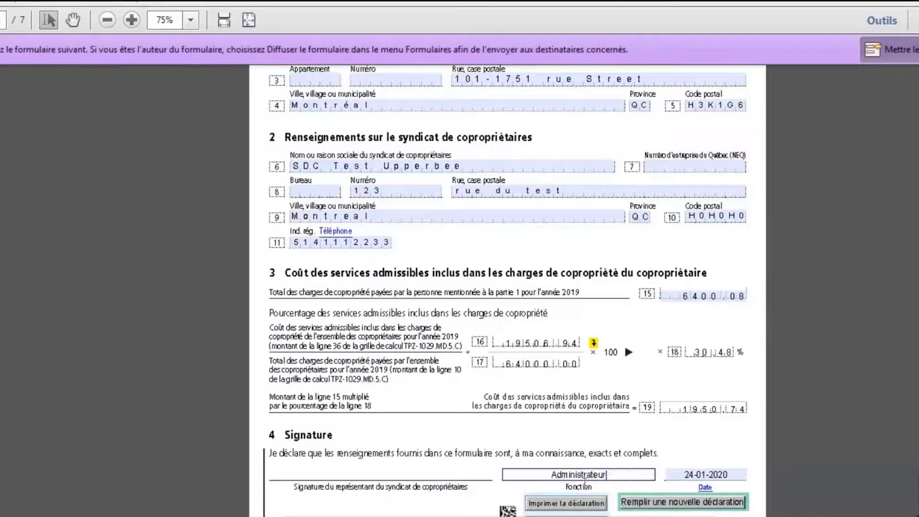
{"action": "left_click", "coordinate": [569, 405]}
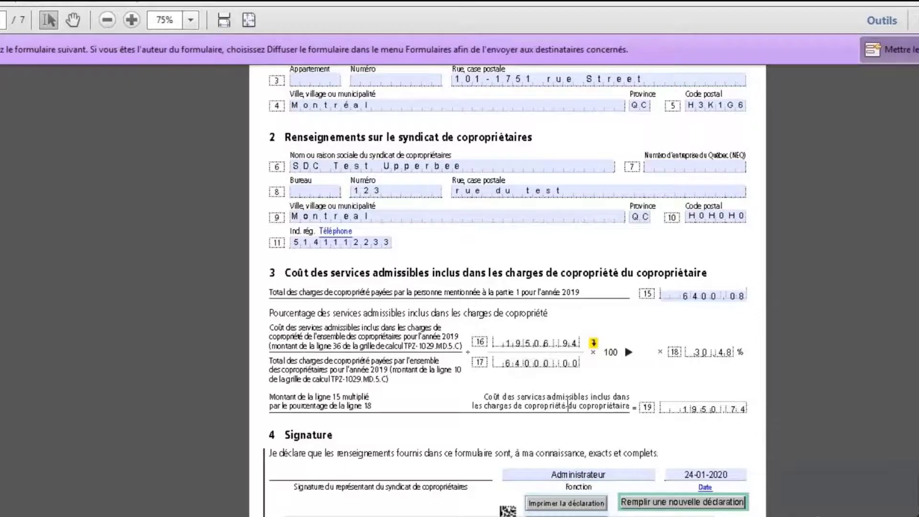
Review the first co-owner's declaration and the following co-owner's declaration in the PDF, keeping the document open
{"action": "scroll", "coordinate": [565, 408], "scroll_direction": "up", "scroll_amount": 5}
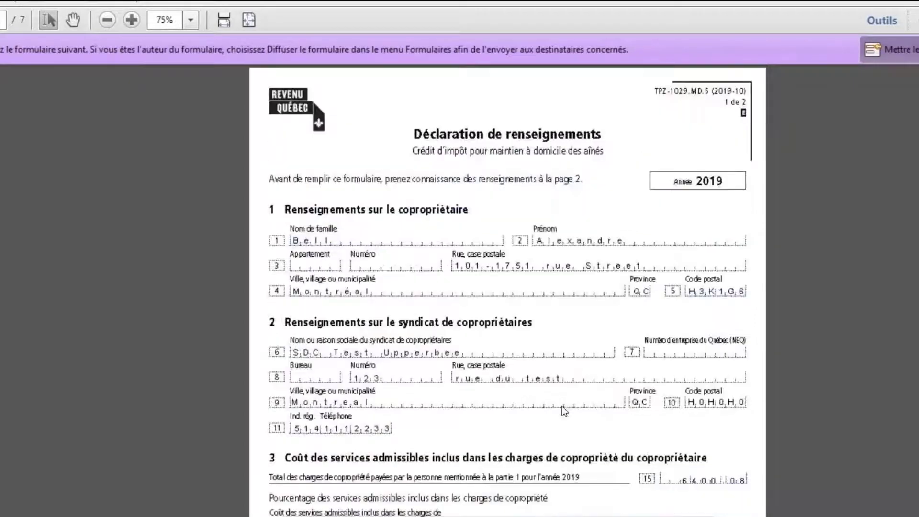
{"action": "scroll", "coordinate": [564, 411], "scroll_direction": "down", "scroll_amount": 2}
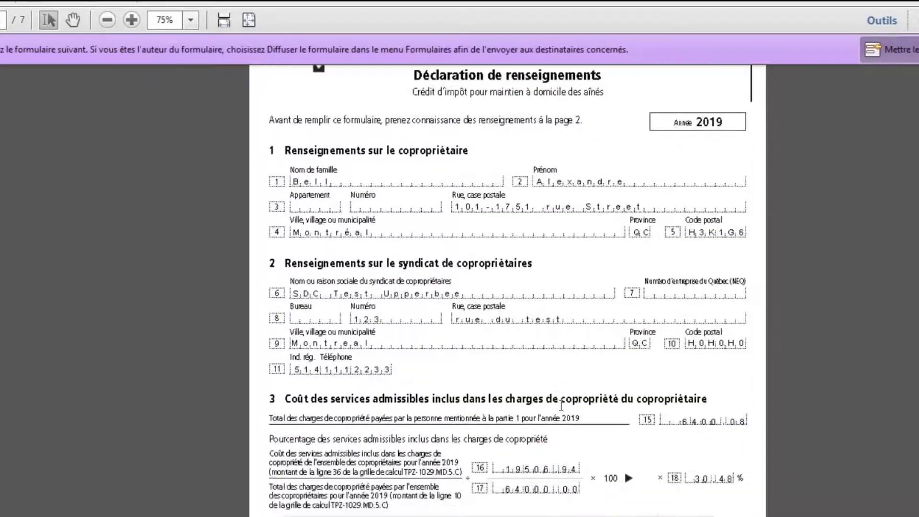
{"action": "scroll", "coordinate": [561, 406], "scroll_direction": "down", "scroll_amount": 3}
{"action": "scroll", "coordinate": [560, 406], "scroll_direction": "up", "scroll_amount": 4}
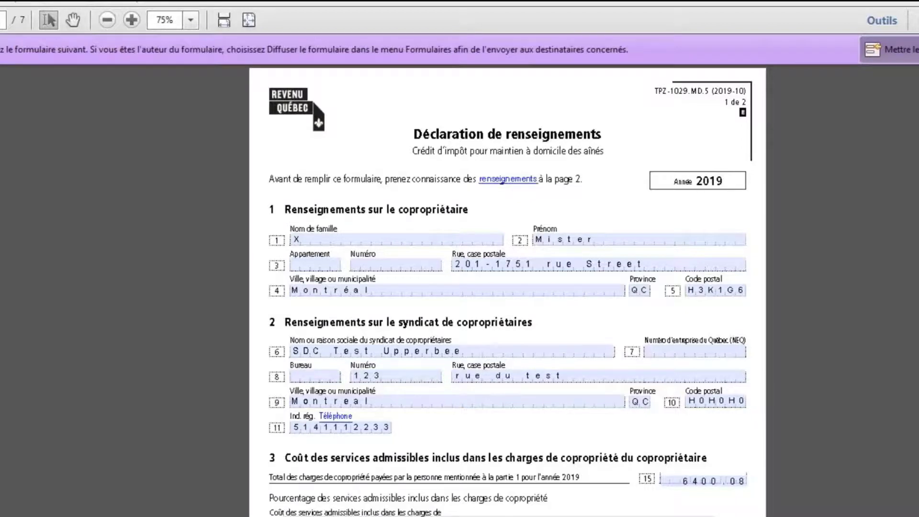
{"action": "key", "text": "ctrl+w"}
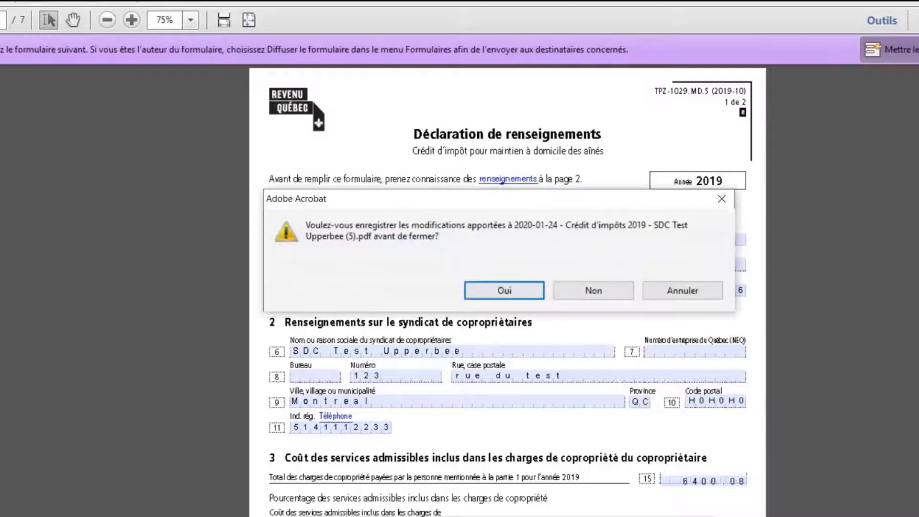
{"action": "left_click", "coordinate": [709, 291]}
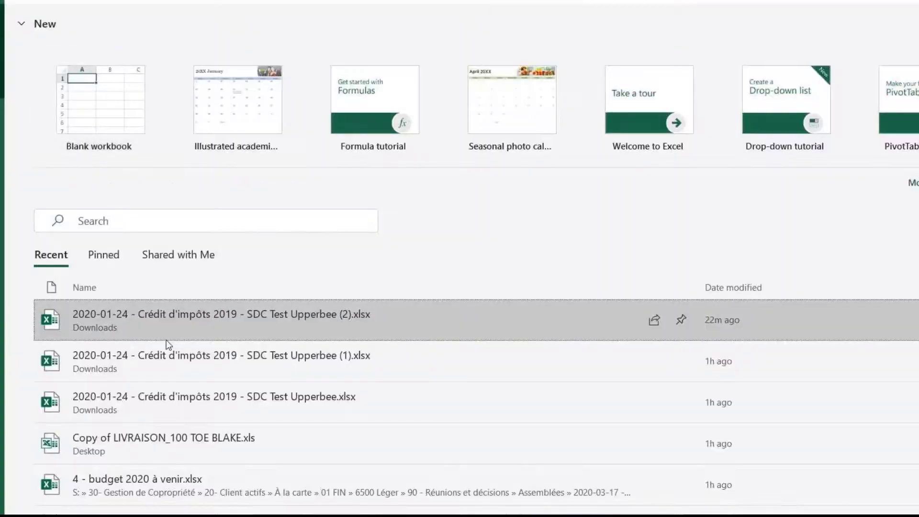
Open the recent workbook "2020-01-24 - Crédit d'impôts 2019 - SDC Test Upperbee (2).xlsx" in Excel and go to its Section 3 sheet
{"action": "left_click", "coordinate": [166, 339]}
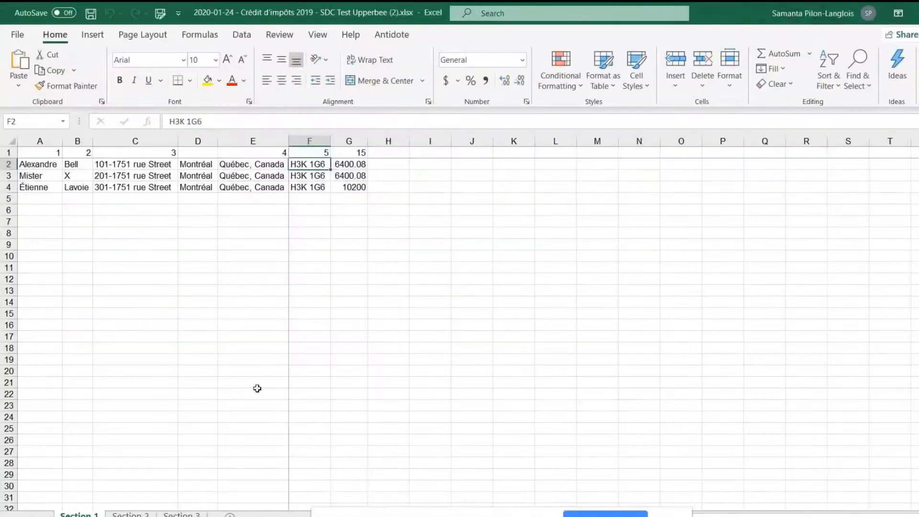
{"action": "left_click", "coordinate": [253, 279]}
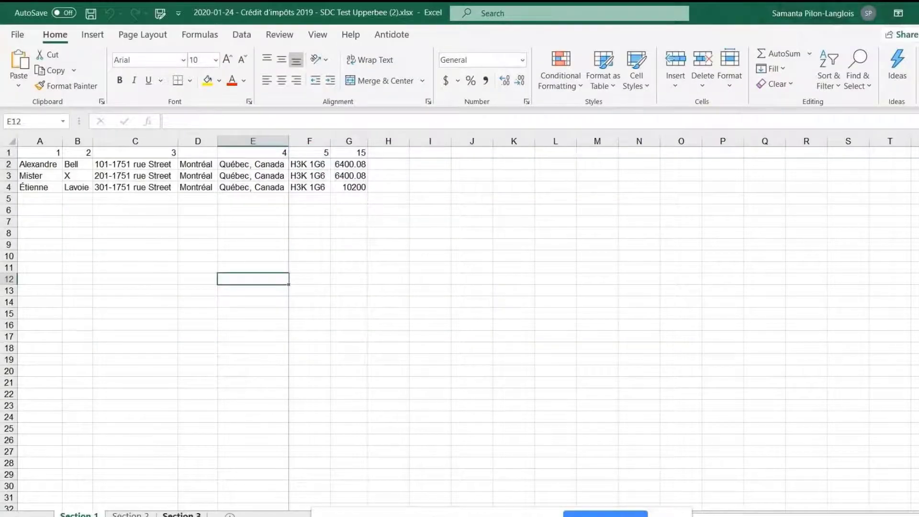
{"action": "left_click", "coordinate": [181, 514]}
{"action": "left_click", "coordinate": [310, 257]}
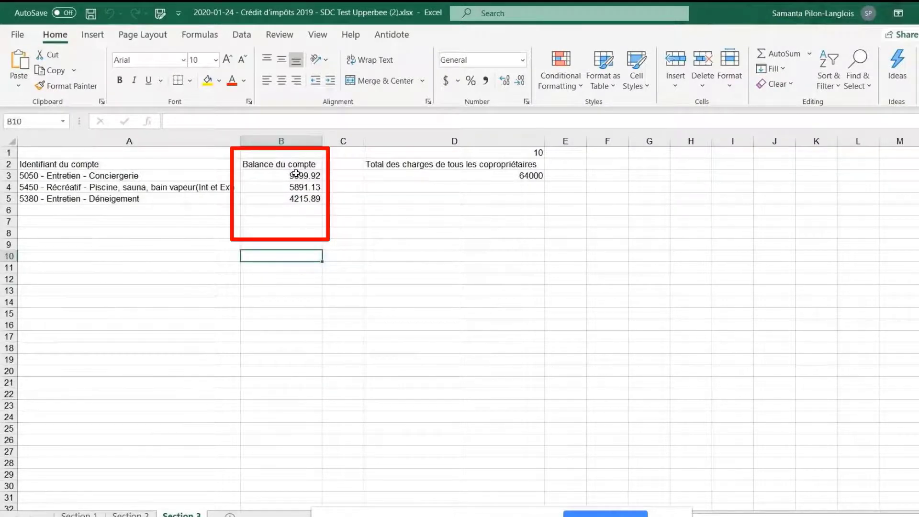
Sum the account balances of B3 to B5 in cell B7
{"action": "left_click_drag", "start_coordinate": [296, 174], "coordinate": [293, 201]}
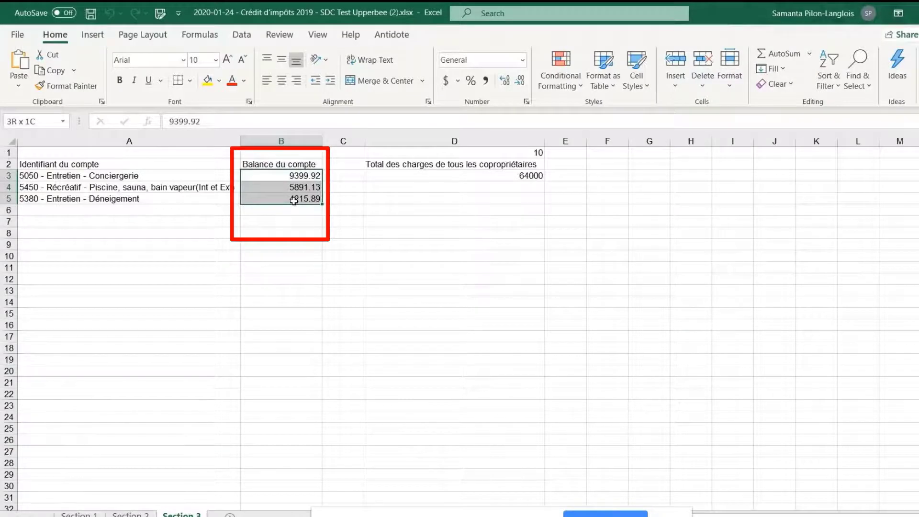
{"action": "left_click_drag", "start_coordinate": [294, 201], "coordinate": [293, 200]}
{"action": "left_click", "coordinate": [296, 223]}
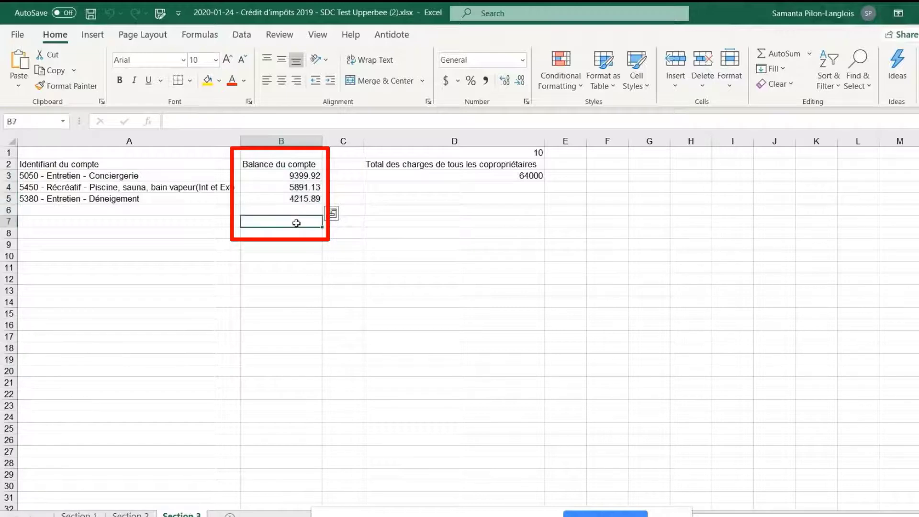
{"action": "double_click", "coordinate": [297, 223]}
{"action": "key", "text": "alt+="}
{"action": "key", "text": "Return"}
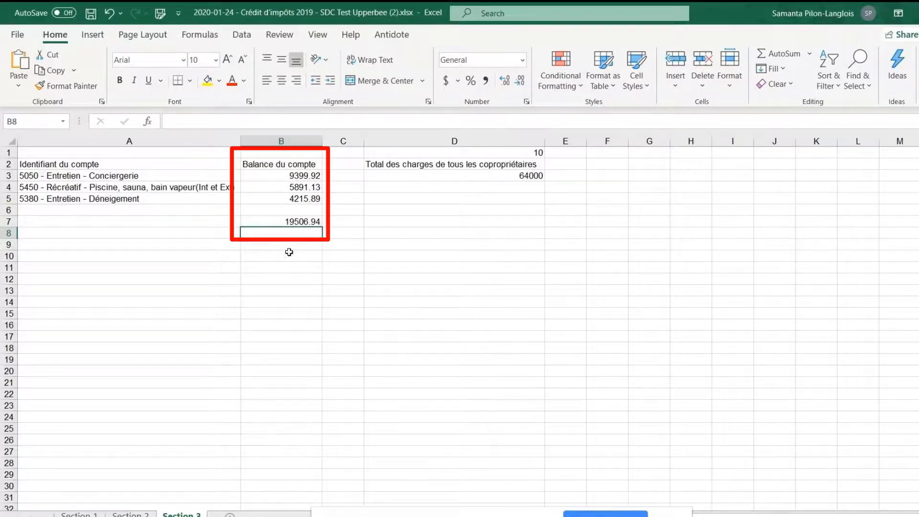
Enter the label "ph1" in D7 and the value 30 in E7
{"action": "left_click", "coordinate": [384, 225]}
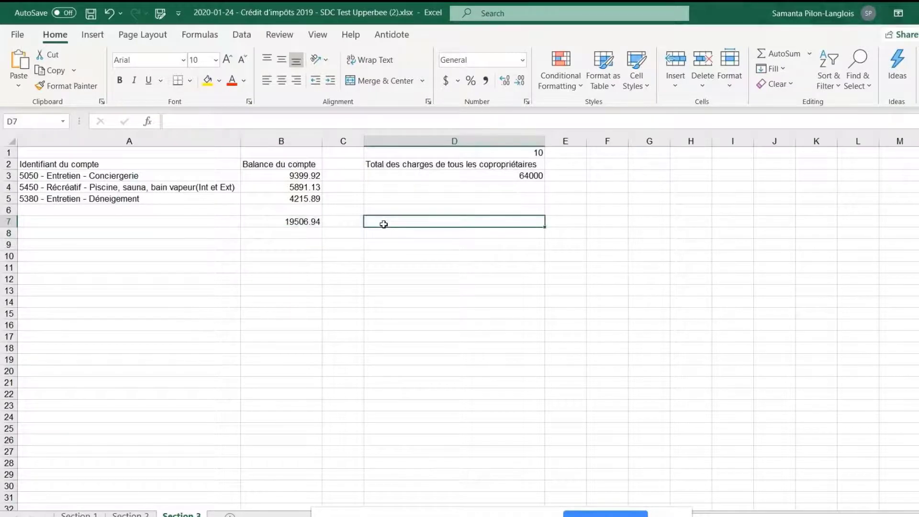
{"action": "type", "text": "ph1"}
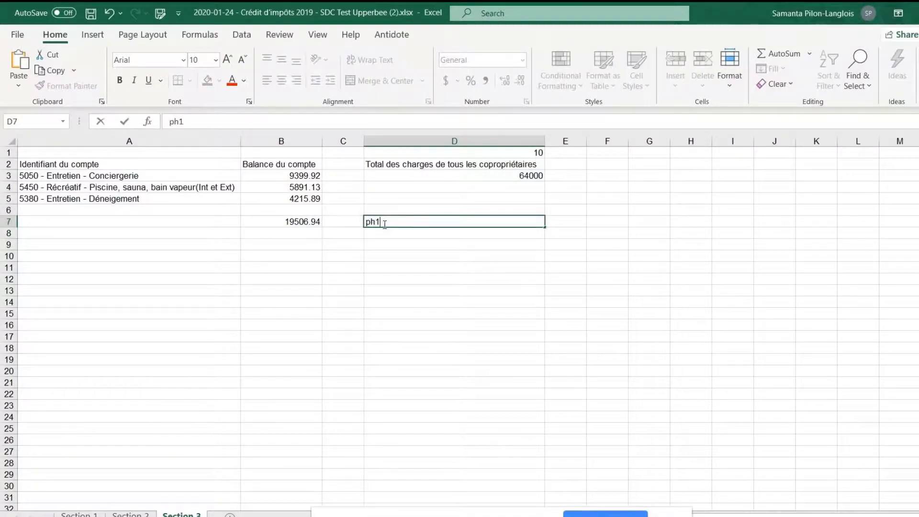
{"action": "key", "text": "Tab"}
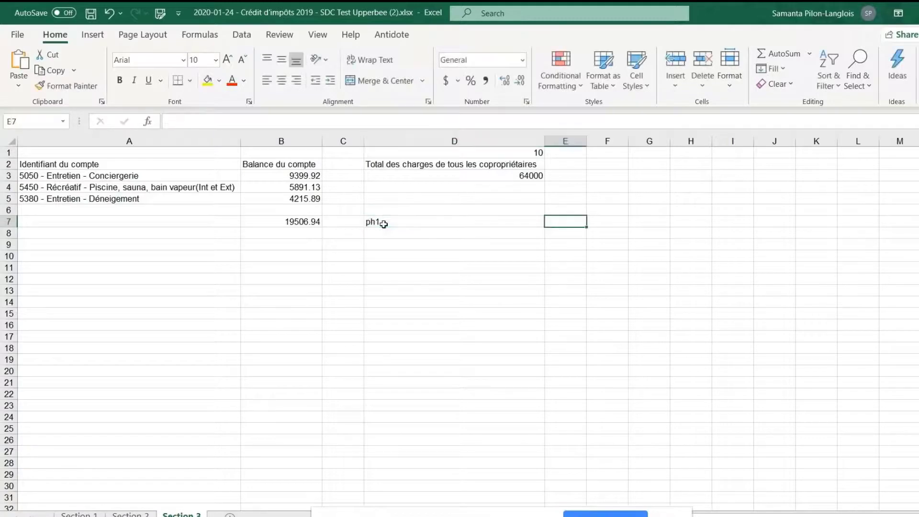
{"action": "type", "text": "30"}
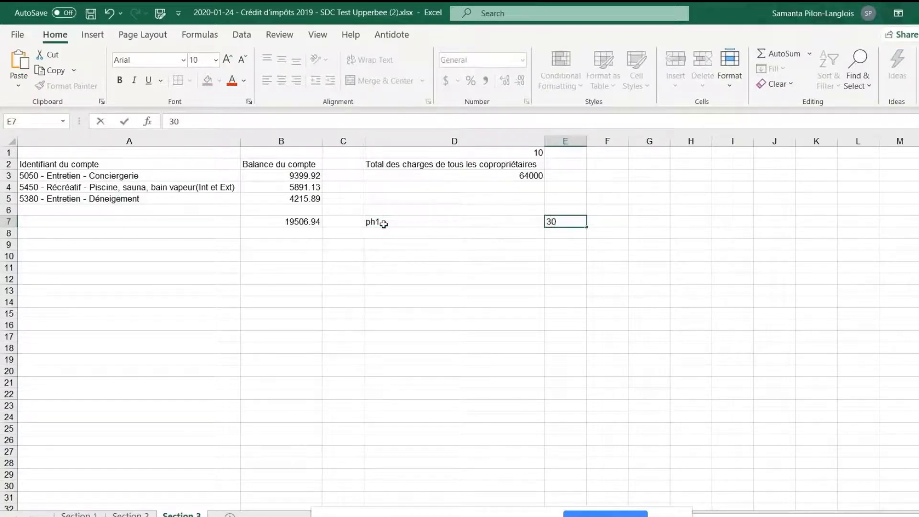
{"action": "key", "text": "ctrl+Return"}
Calculate 30% of the balance total in B7 with the formula +B7*30% in cell F7
{"action": "left_click", "coordinate": [602, 220]}
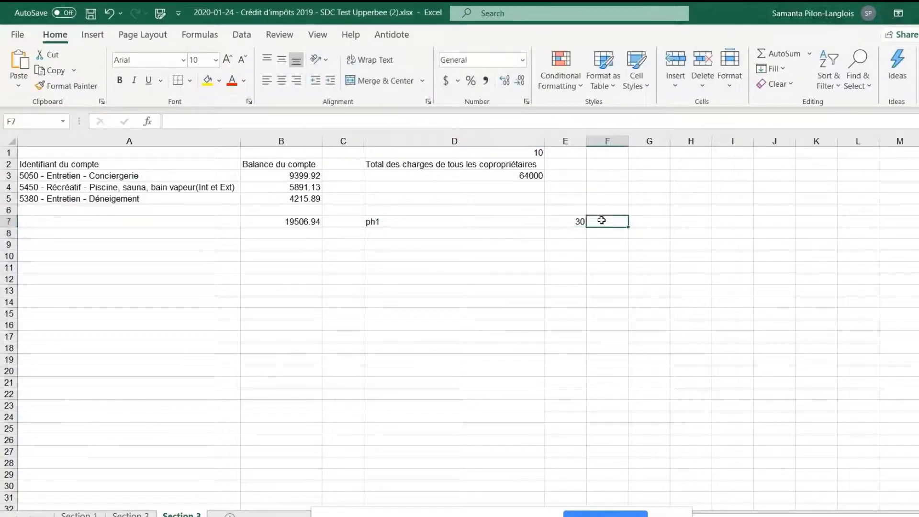
{"action": "type", "text": "+"}
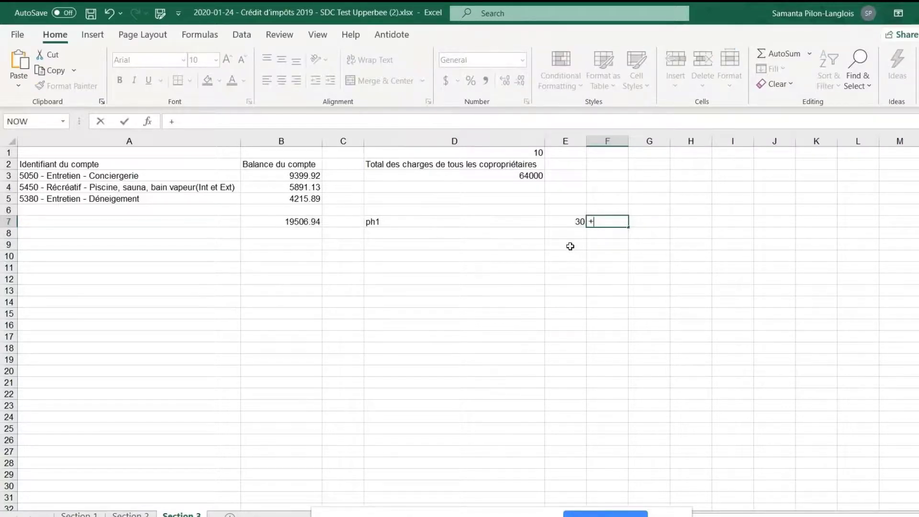
{"action": "left_click", "coordinate": [309, 222]}
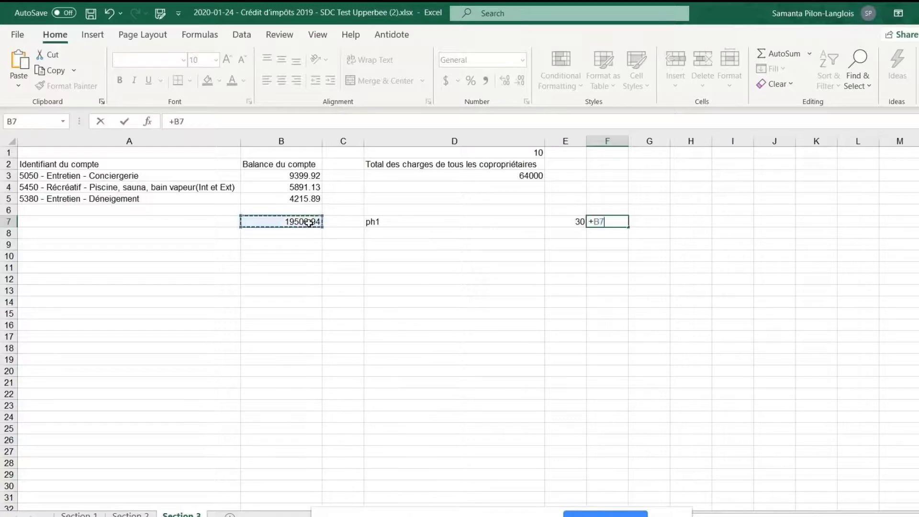
{"action": "type", "text": "*30%"}
{"action": "key", "text": "Return"}
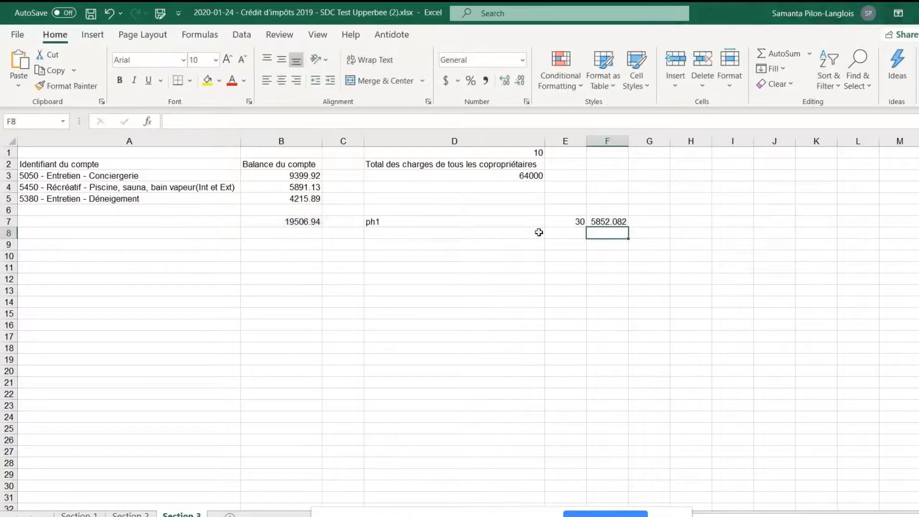
{"action": "left_click", "coordinate": [573, 234]}
{"action": "left_click", "coordinate": [613, 223]}
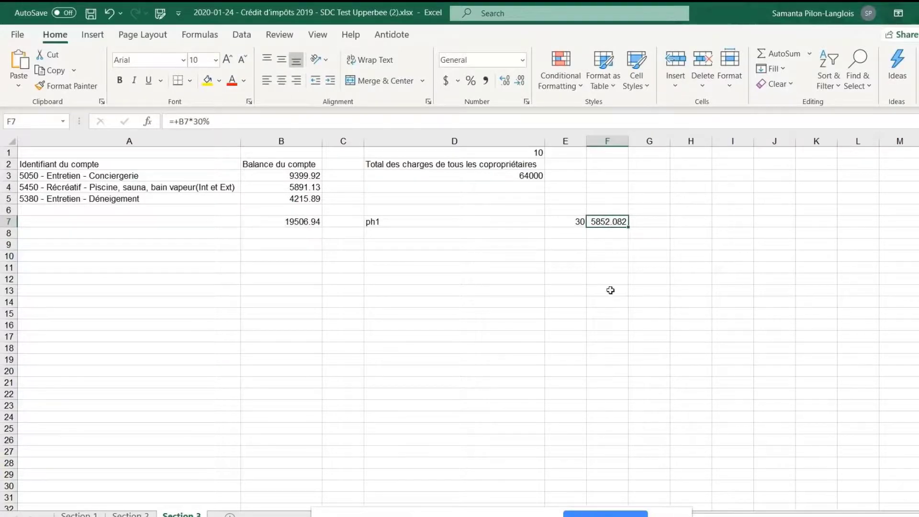
Add the balance total in B7 and the 30% share in F7 with a formula in cell F6
{"action": "key", "text": "alt+Tab"}
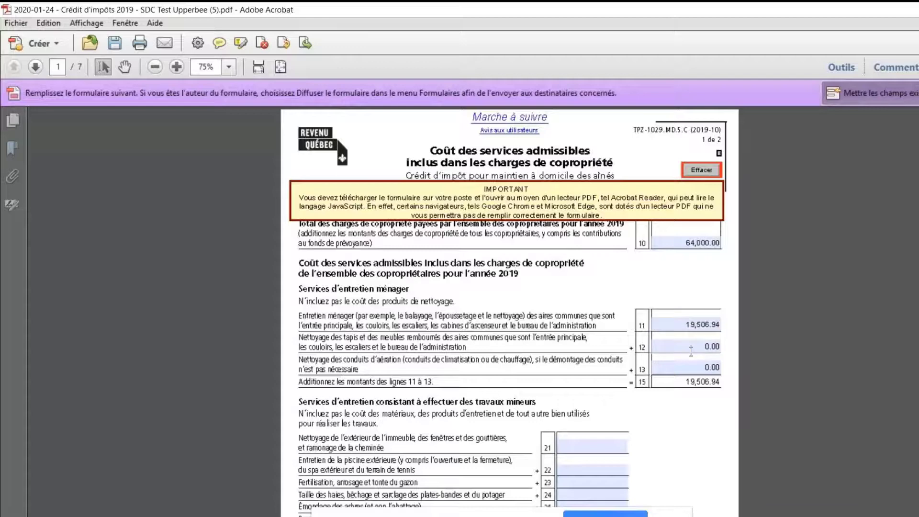
{"action": "key", "text": "alt+Tab"}
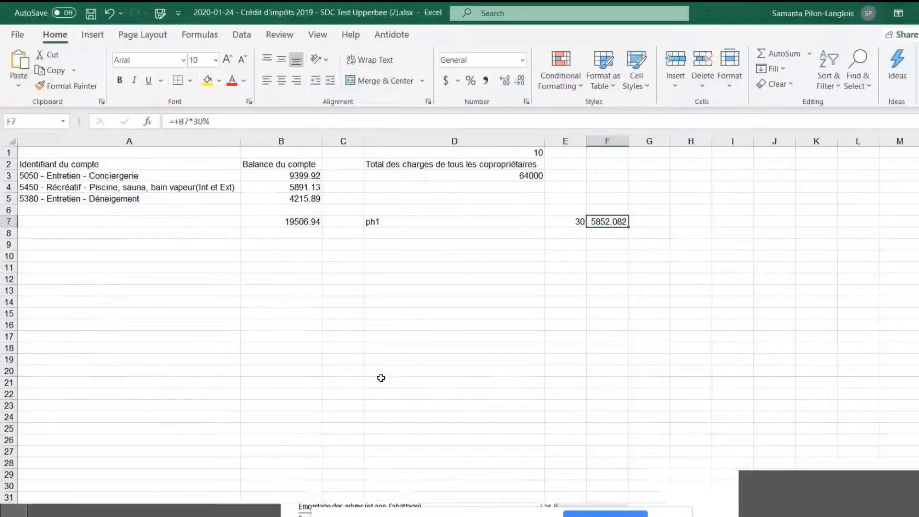
{"action": "left_click", "coordinate": [600, 209]}
{"action": "type", "text": "+"}
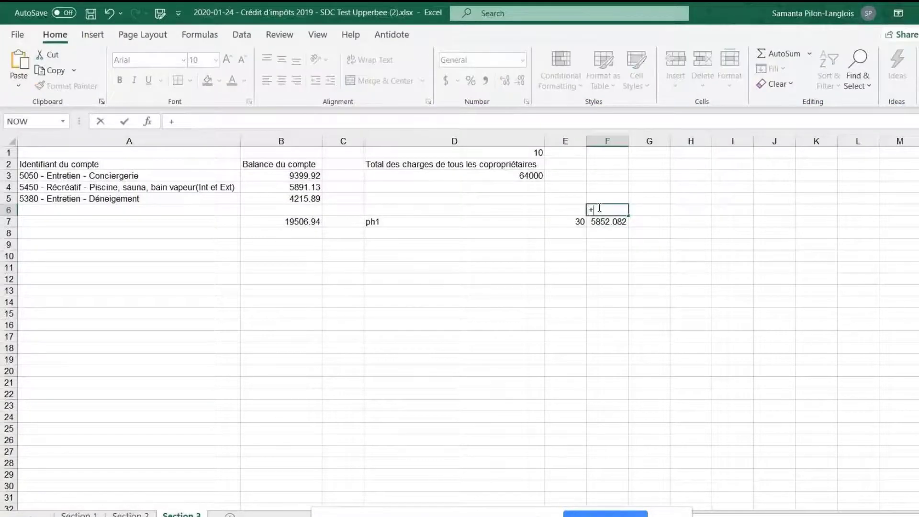
{"action": "left_click", "coordinate": [301, 221]}
{"action": "type", "text": "+"}
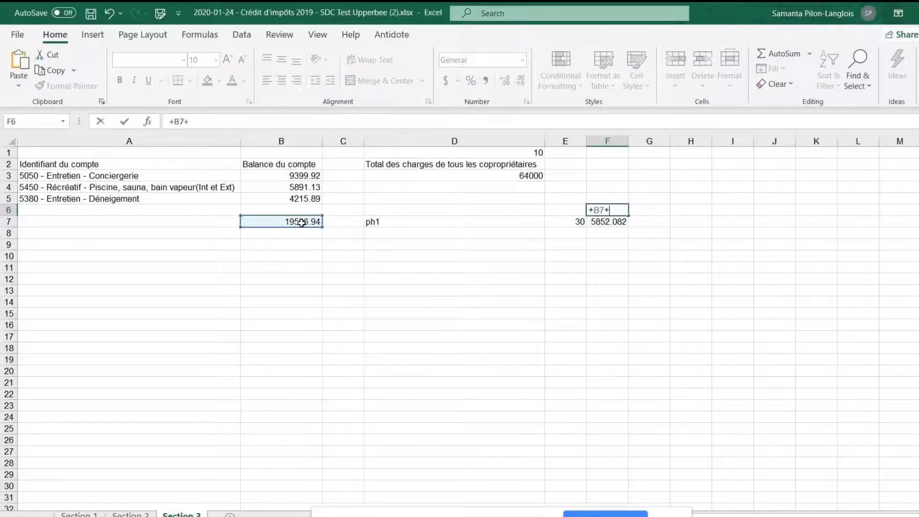
{"action": "left_click", "coordinate": [606, 223]}
{"action": "key", "text": "Return"}
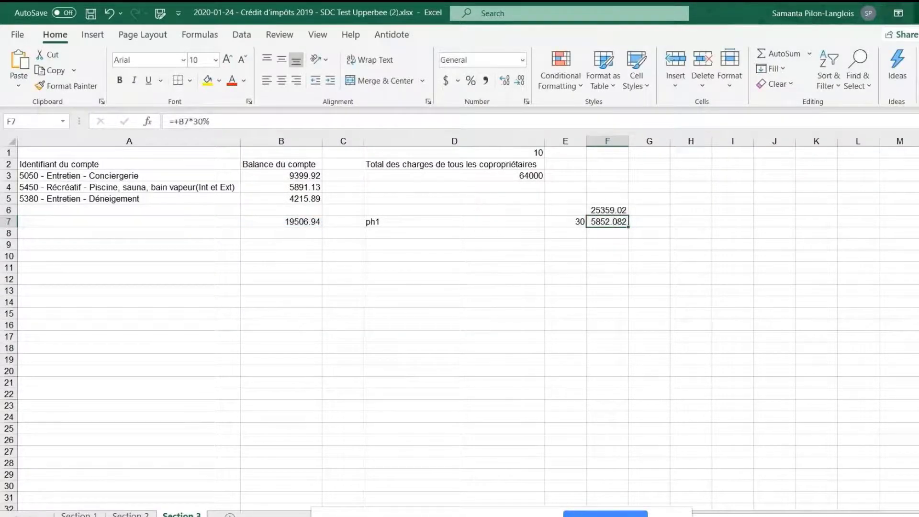
Switch to the PDF in Adobe Acrobat and set line 11, the common-area housekeeping cost, to 25360
{"action": "key", "text": "alt+Tab"}
{"action": "left_click", "coordinate": [689, 321]}
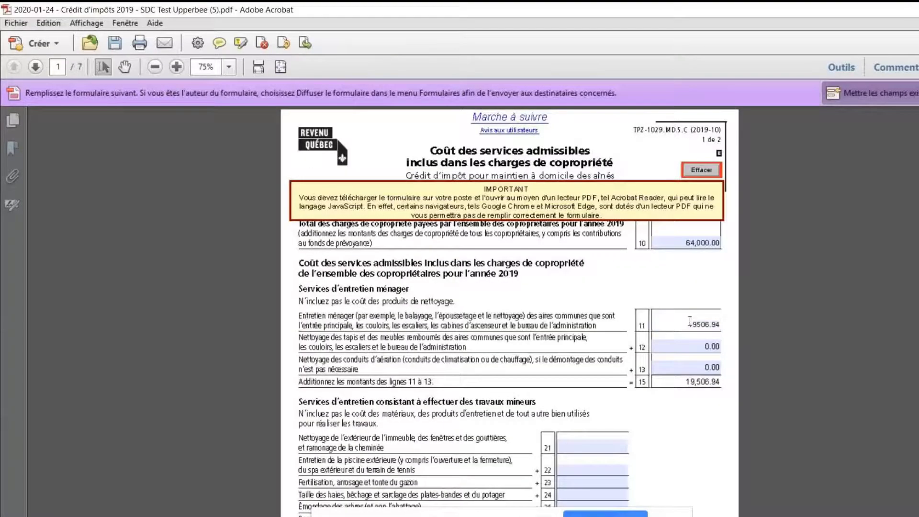
{"action": "type", "text": "25360"}
{"action": "key", "text": "Delete"}
{"action": "key", "text": "Delete"}
{"action": "key", "text": "Delete"}
{"action": "key", "text": "Delete"}
{"action": "key", "text": "Delete"}
{"action": "key", "text": "Delete"}
{"action": "key", "text": "Delete"}
{"action": "left_click", "coordinate": [694, 352]}
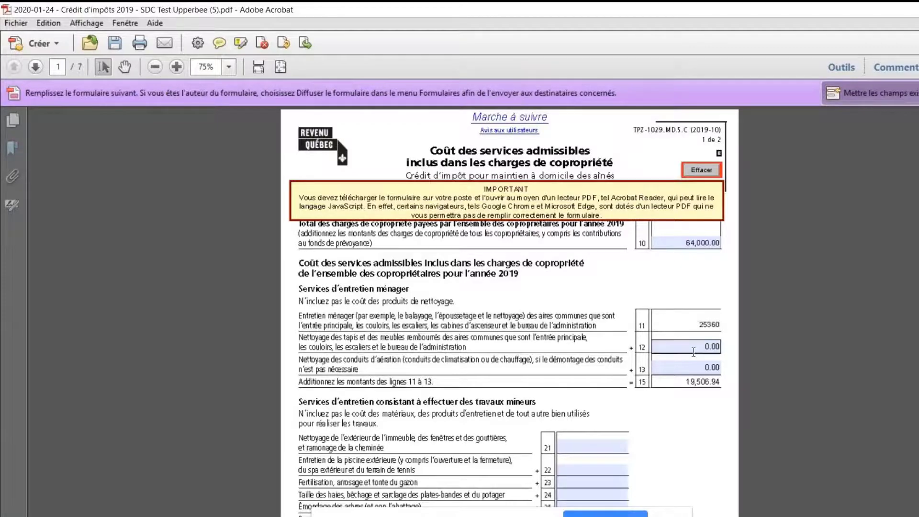
{"action": "scroll", "coordinate": [533, 372], "scroll_direction": "down", "scroll_amount": 1}
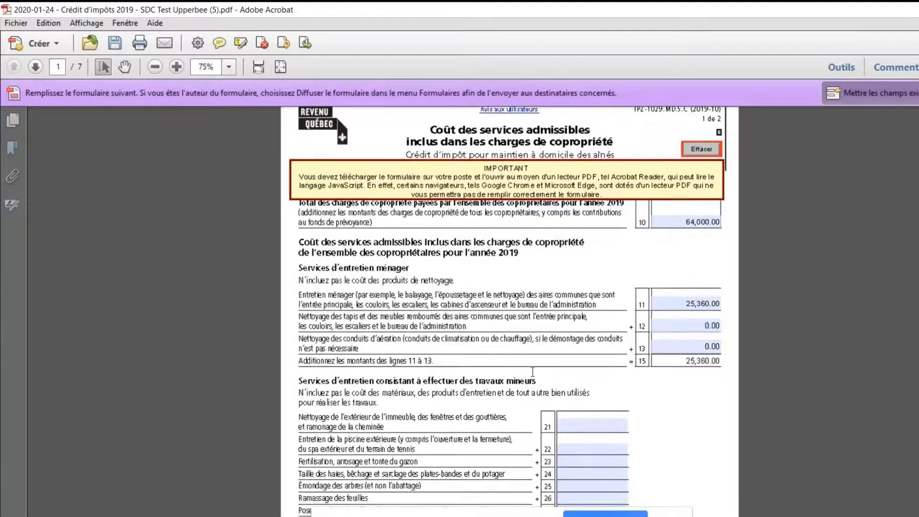
{"action": "scroll", "coordinate": [533, 372], "scroll_direction": "down", "scroll_amount": 1}
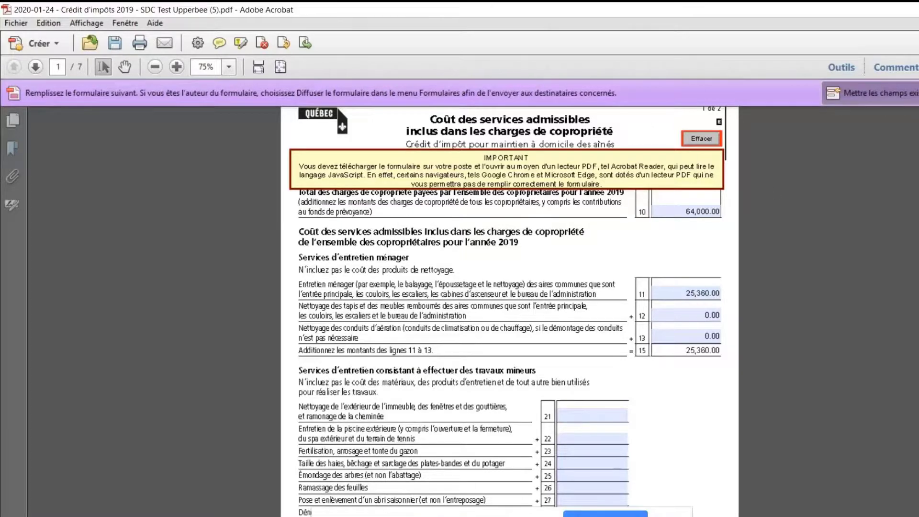
Close the PDF without saving its changes and open the "Crédit d'impôt de maintien à domicile" report from UpperBee's financial section
{"action": "key", "text": "ctrl+w"}
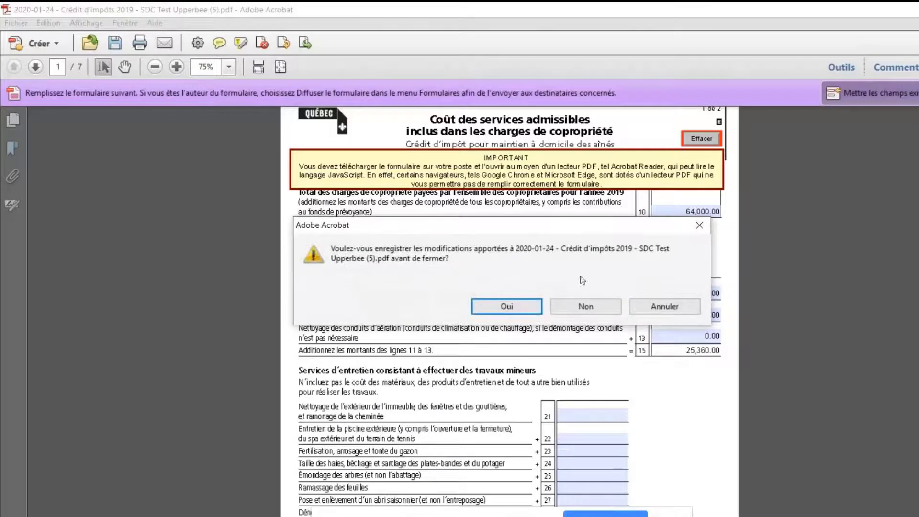
{"action": "left_click", "coordinate": [581, 307]}
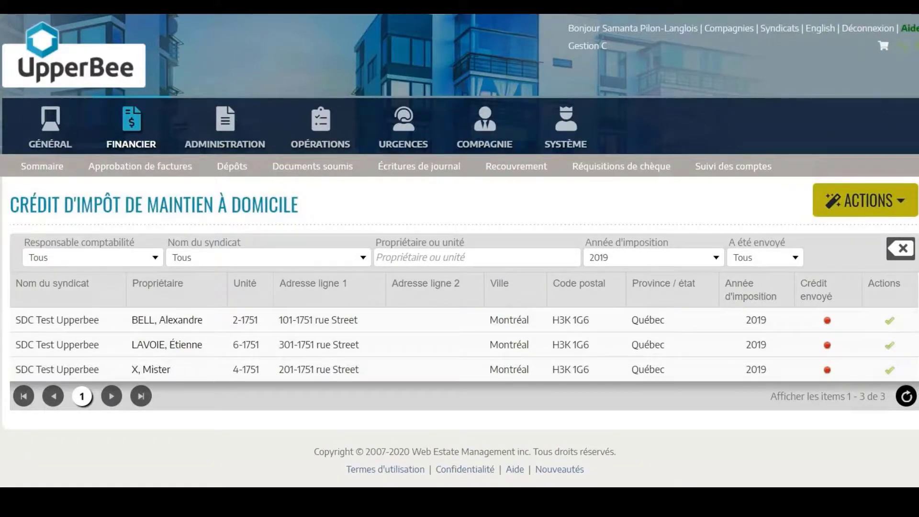
{"action": "left_click", "coordinate": [124, 120]}
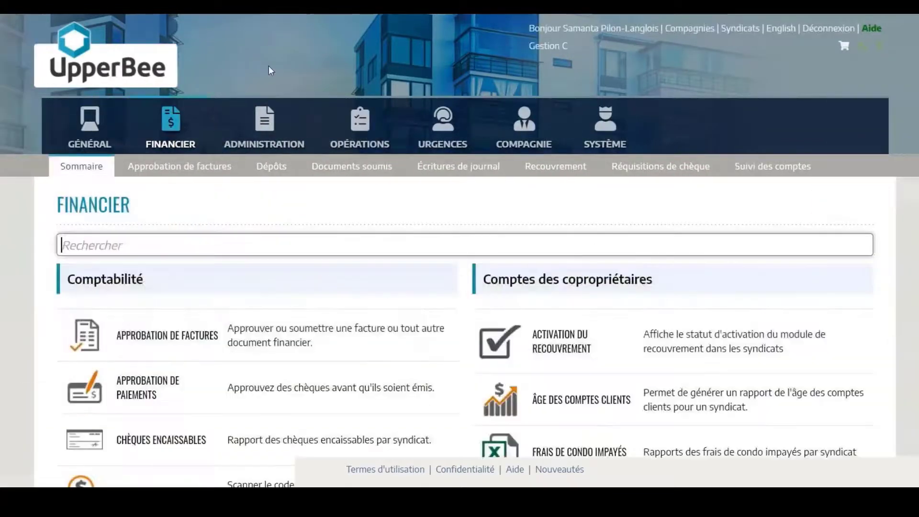
{"action": "scroll", "coordinate": [248, 264], "scroll_direction": "down", "scroll_amount": 1}
{"action": "scroll", "coordinate": [207, 314], "scroll_direction": "down", "scroll_amount": 15}
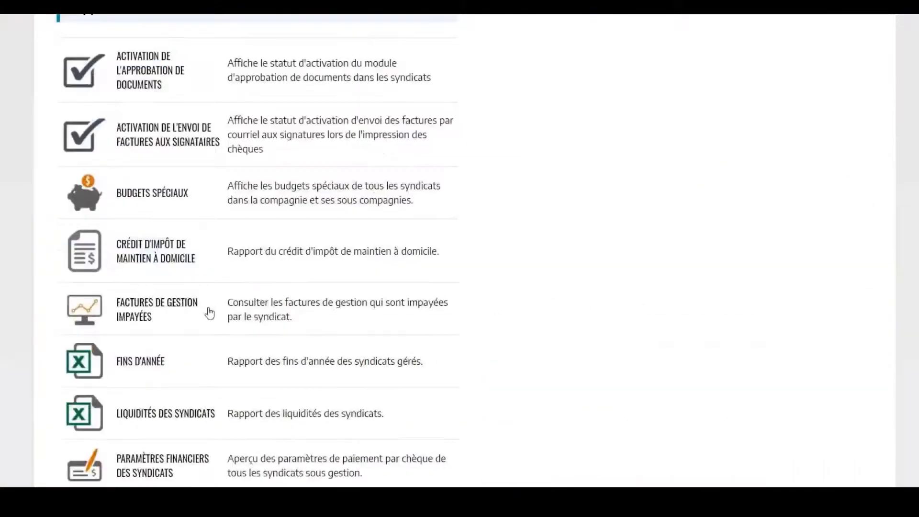
{"action": "scroll", "coordinate": [198, 342], "scroll_direction": "down", "scroll_amount": 2}
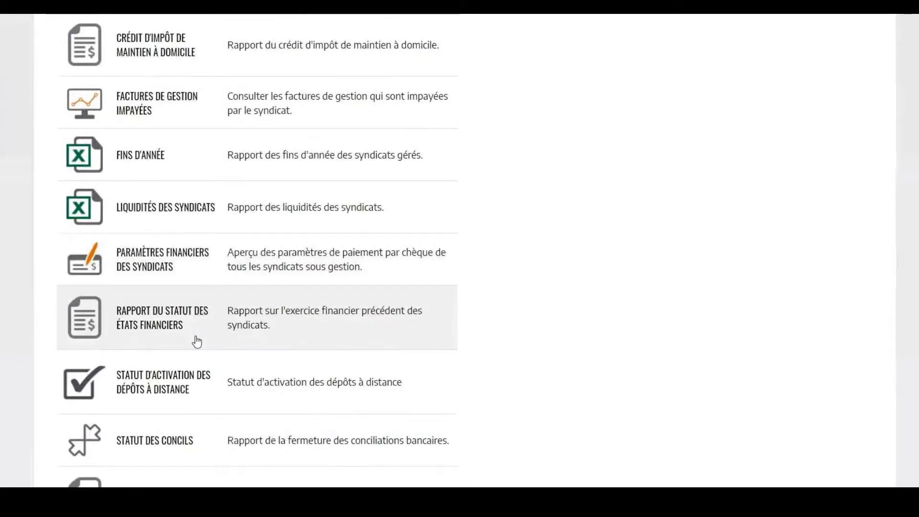
{"action": "left_click", "coordinate": [140, 48]}
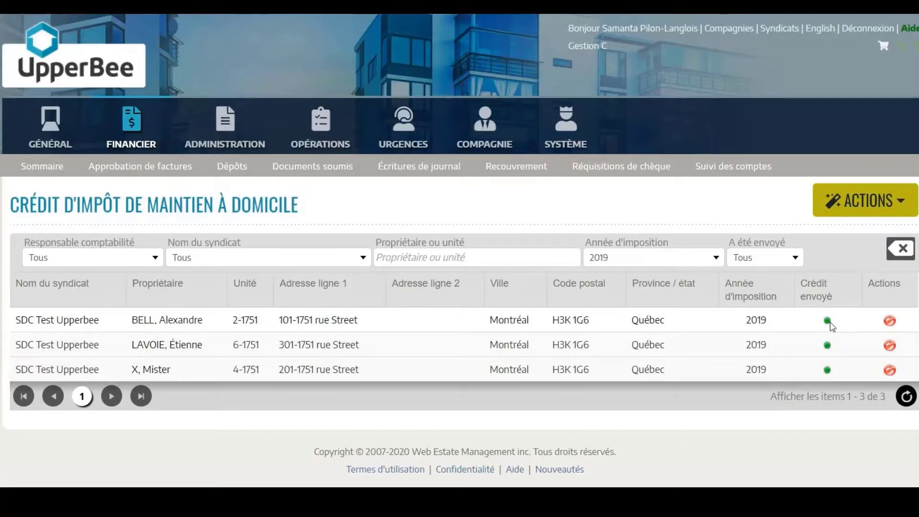
Examine the report's filters for accounting manager, tax year and sent status, as well as its available actions
{"action": "left_click", "coordinate": [111, 257]}
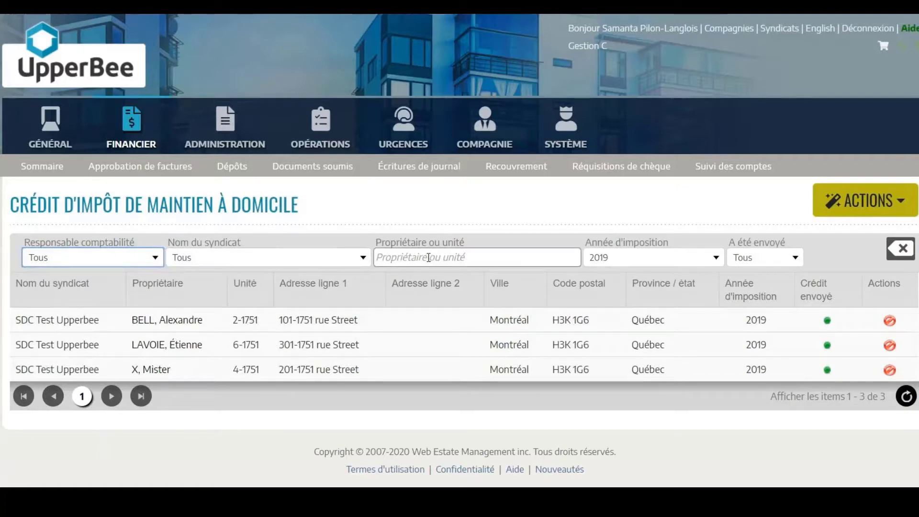
{"action": "left_click", "coordinate": [683, 263]}
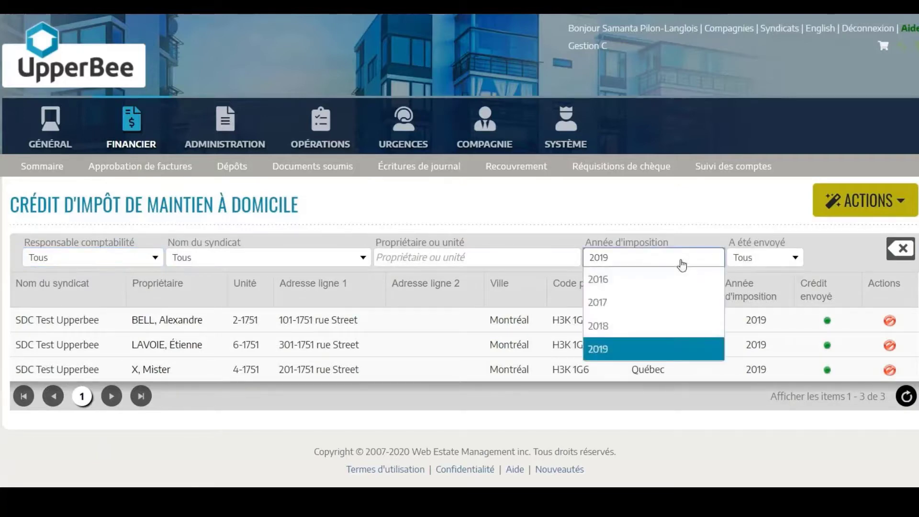
{"action": "left_click", "coordinate": [682, 265]}
{"action": "left_click", "coordinate": [747, 260]}
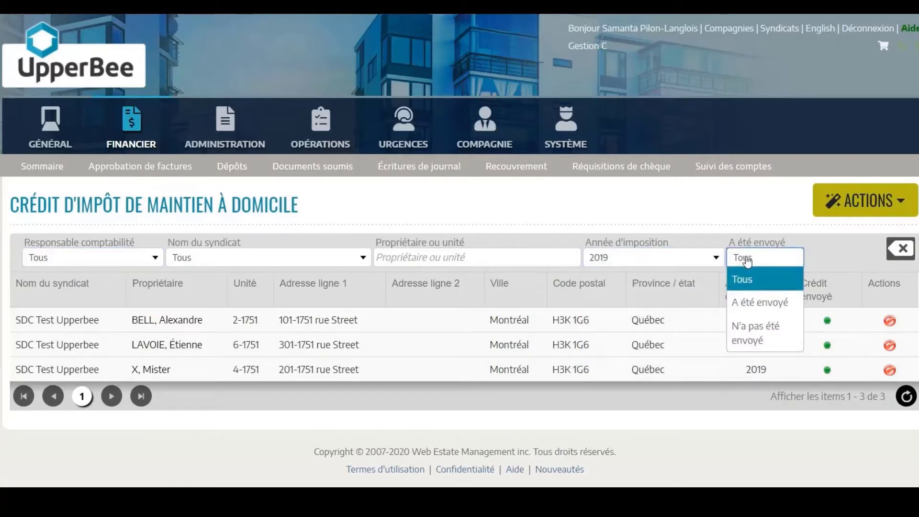
{"action": "left_click", "coordinate": [748, 261]}
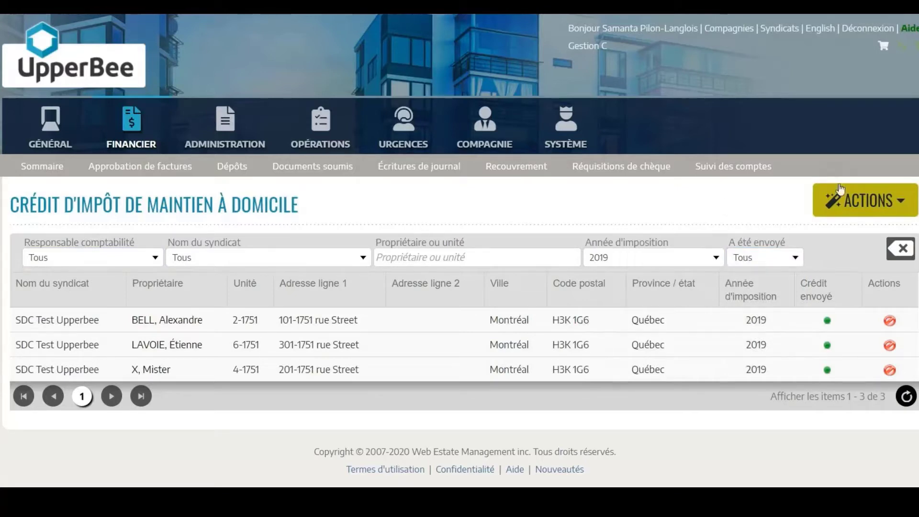
{"action": "left_click", "coordinate": [846, 217]}
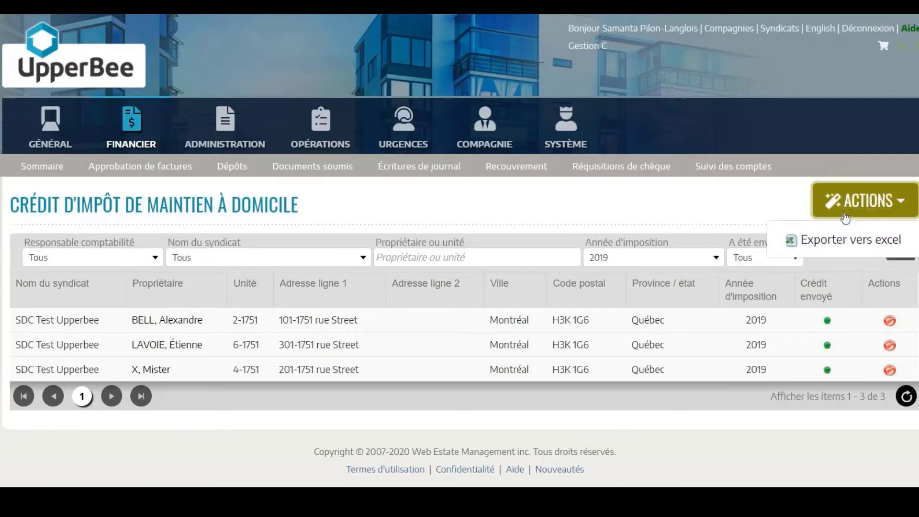